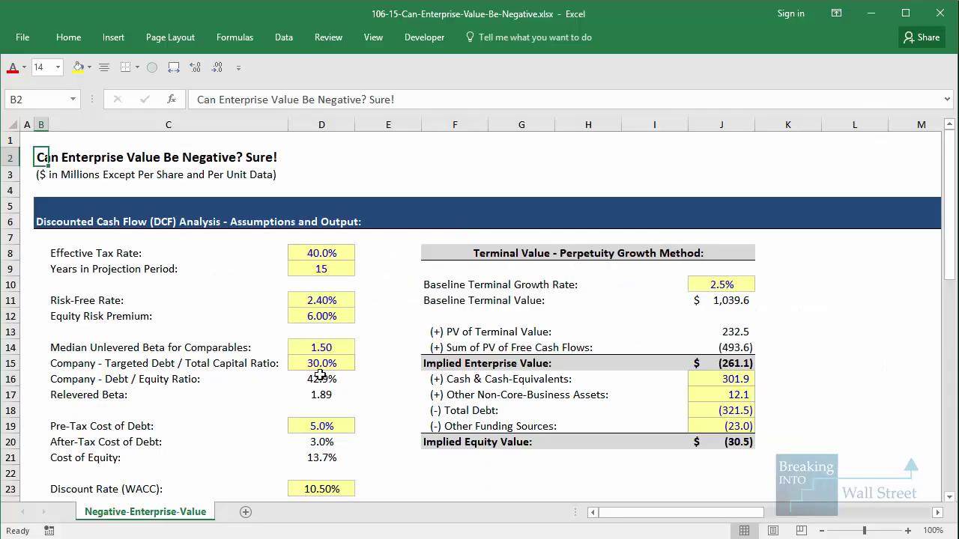
# Step: Switch to the Excel DCF model 106-15-Can-Enterprise-Value-Be-Negative.xlsx showing Implied Enterprise Value of $(261.1)
pyautogui.click(311, 366)
pyautogui.scroll(-3, 310, 367)
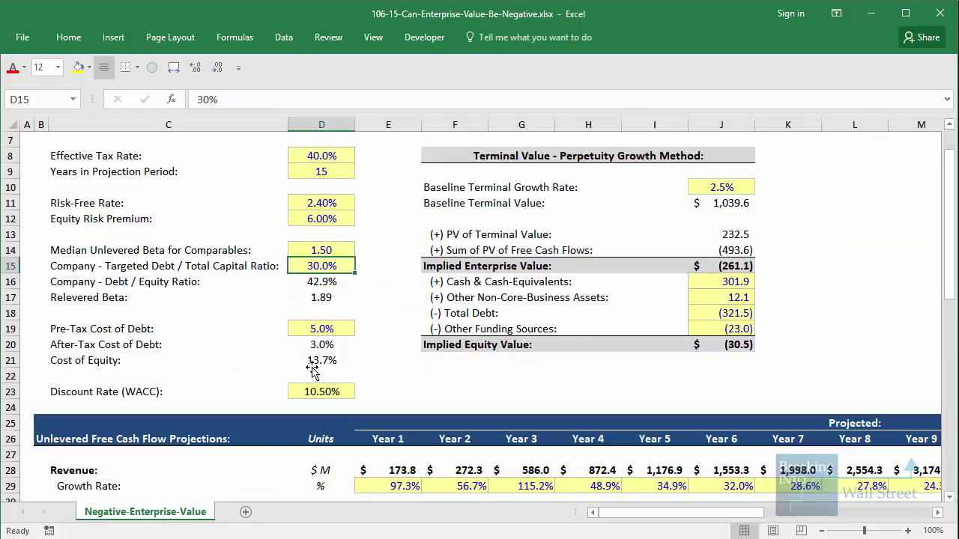
pyautogui.scroll(-3, 311, 367)
pyautogui.click(390, 313)
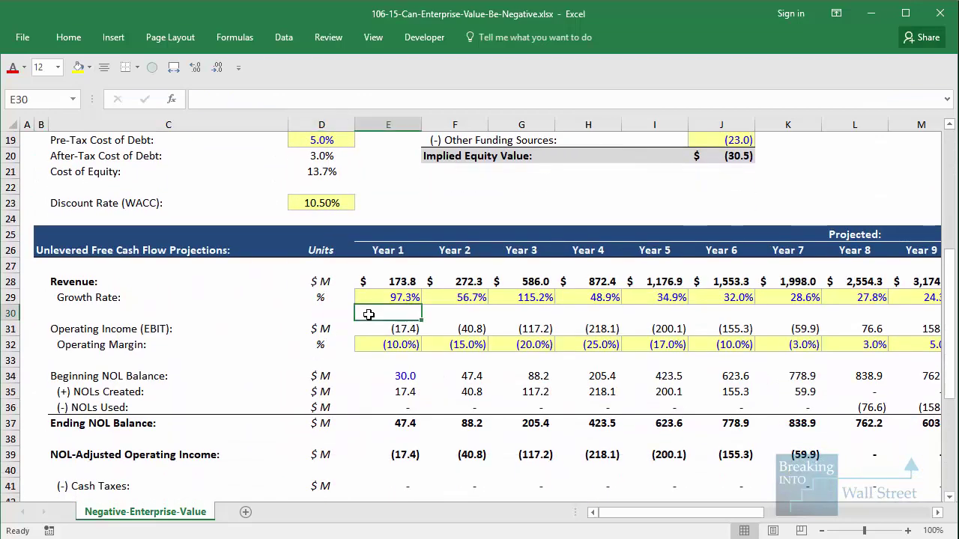
pyautogui.scroll(-1, 395, 285)
pyautogui.click(396, 234)
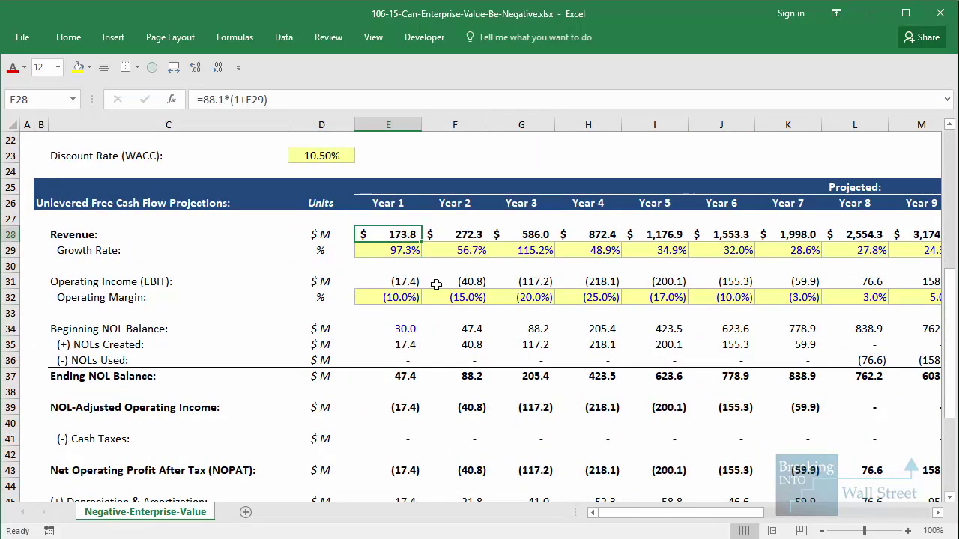
pyautogui.hotkey('shift', 'Down')
pyautogui.hotkey('shift', 'Right')
pyautogui.hotkey('shift', 'Right')
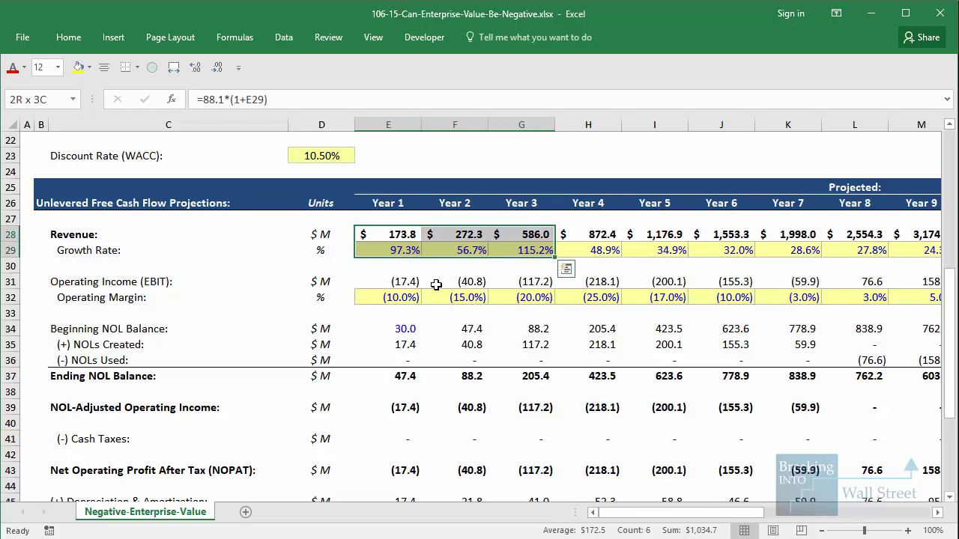
pyautogui.hotkey('shift', 'Right')
pyautogui.hotkey('shift', 'Right')
pyautogui.hotkey('shift', 'Right')
pyautogui.hotkey('shift', 'Right')
pyautogui.hotkey('shift', 'Right')
pyautogui.hotkey('shift', 'Right')
pyautogui.hotkey('shift', 'Right')
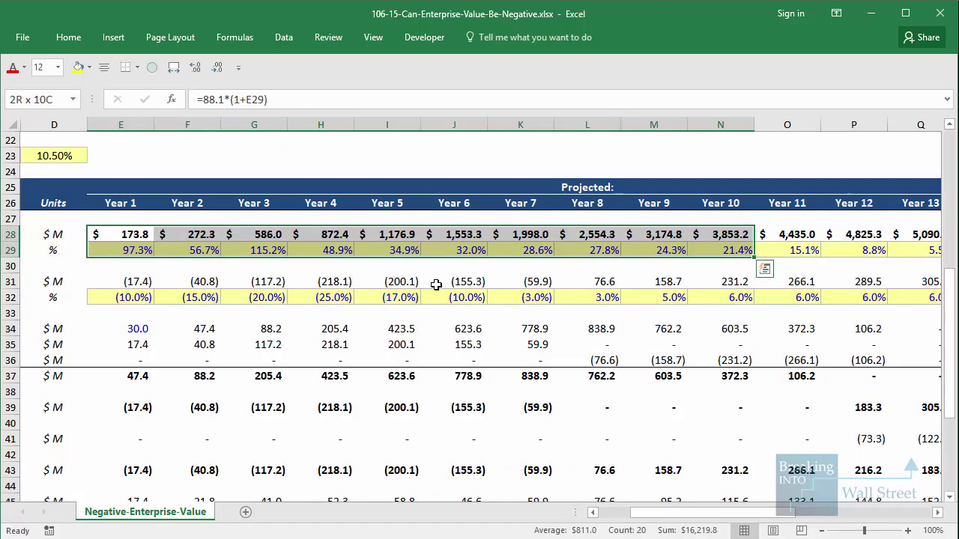
pyautogui.hotkey('shift', 'Right')
pyautogui.hotkey('shift', 'Right')
pyautogui.hotkey('shift', 'Right')
pyautogui.hotkey('shift', 'Right')
pyautogui.hotkey('shift', 'Right')
pyautogui.hotkey('shift', 'Right')
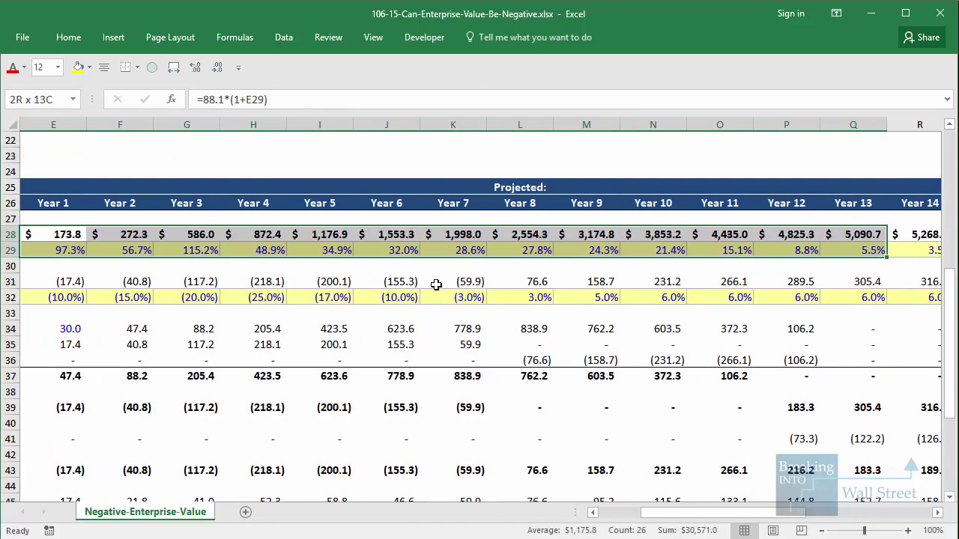
pyautogui.click(458, 313)
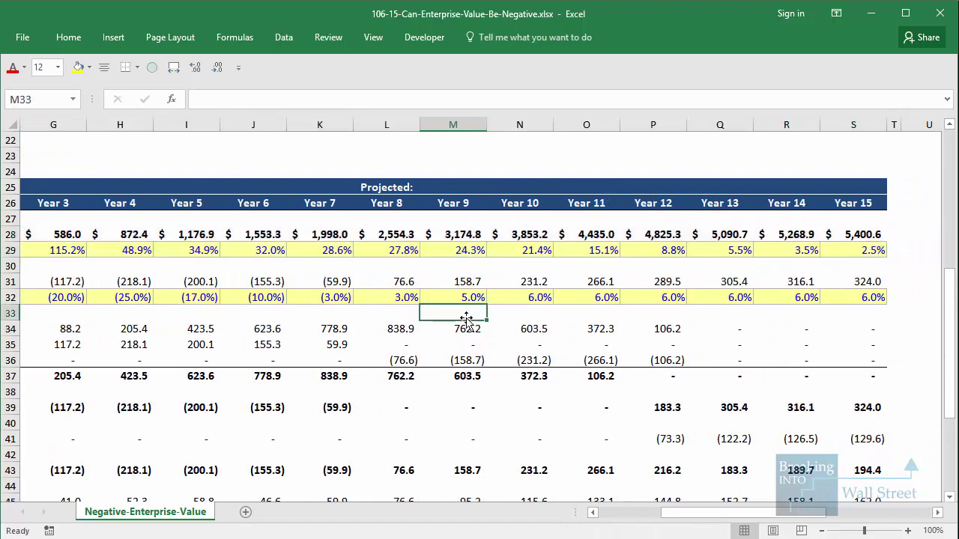
pyautogui.moveTo(694, 223)
pyautogui.mouseDown()
pyautogui.moveTo(884, 274)
pyautogui.moveTo(928, 273)
pyautogui.mouseUp()
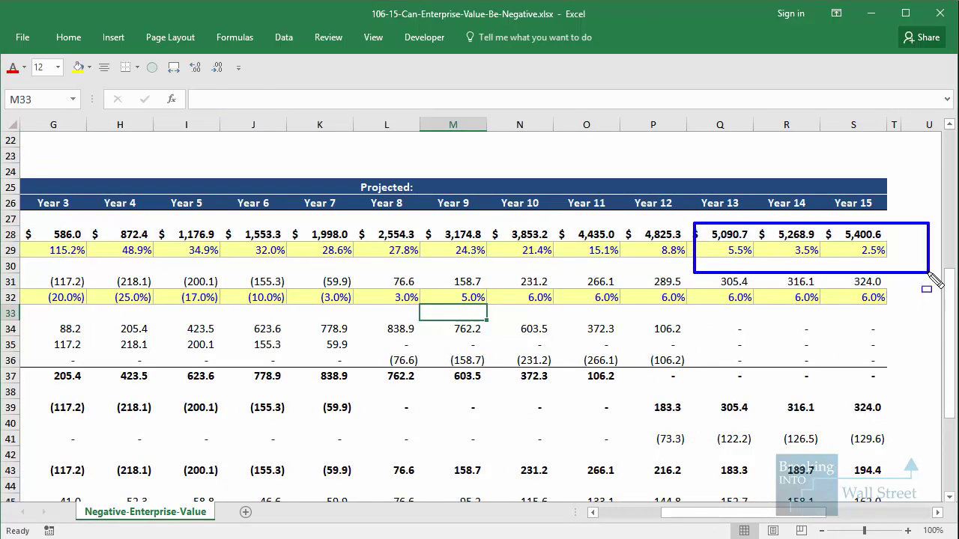
pyautogui.press('Escape')
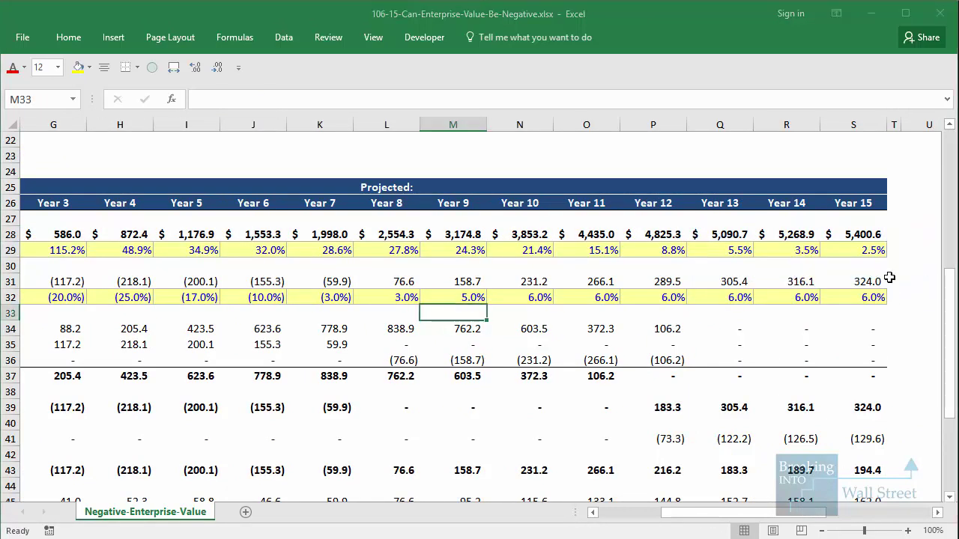
pyautogui.moveTo(760, 513); pyautogui.dragTo(691, 512)
pyautogui.click(322, 329)
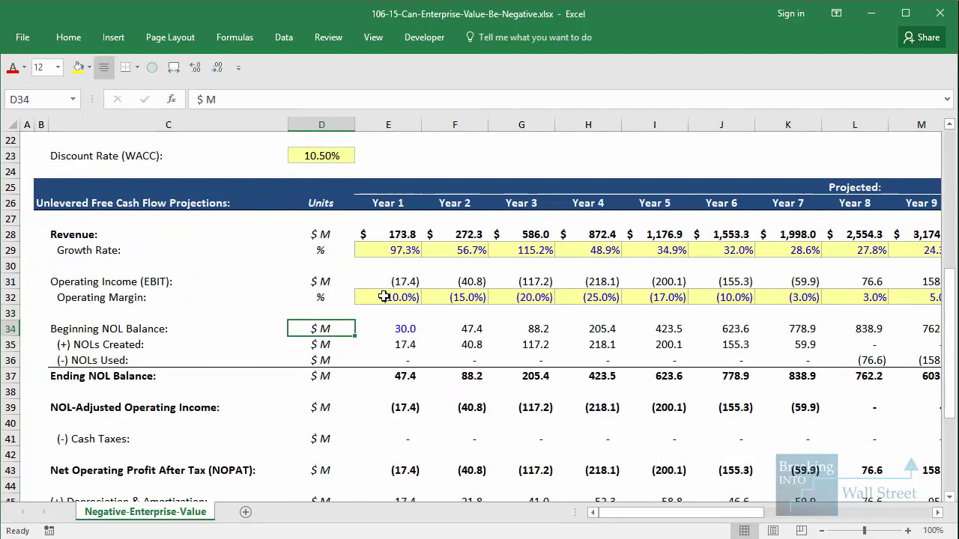
pyautogui.click(394, 287)
pyautogui.hotkey('shift', 'Down')
pyautogui.hotkey('shift', 'Right')
pyautogui.hotkey('shift', 'Right')
pyautogui.hotkey('shift', 'Right')
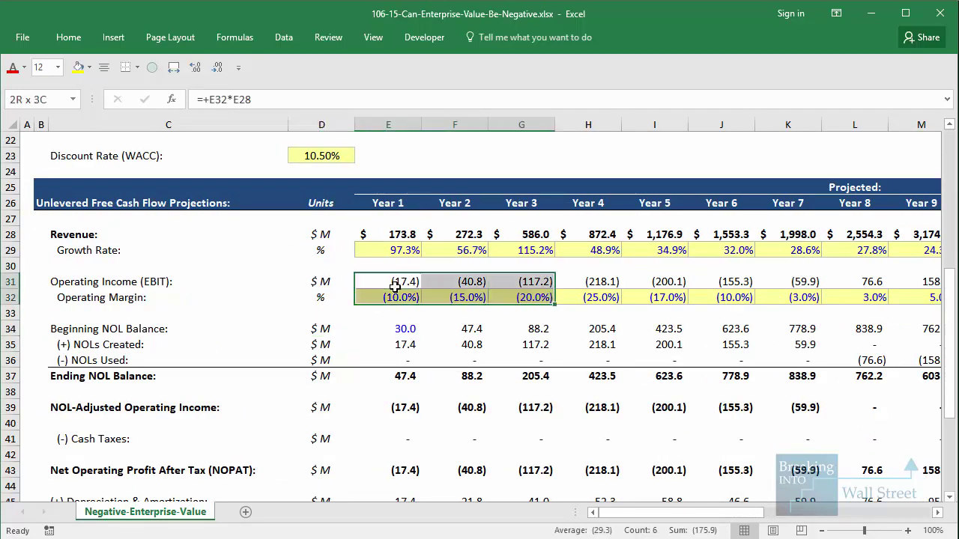
pyautogui.hotkey('shift', 'Right')
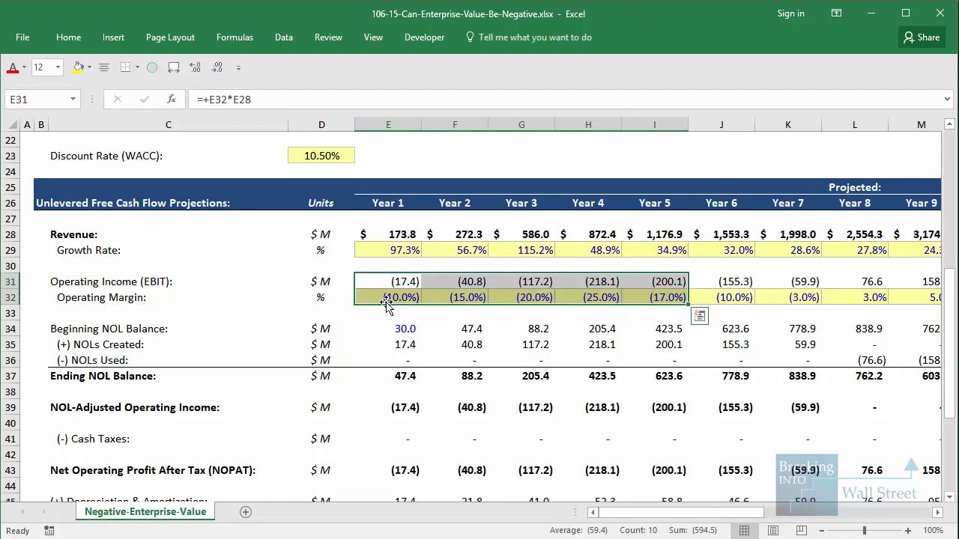
pyautogui.click(624, 387)
pyautogui.moveTo(541, 293); pyautogui.dragTo(940, 329)
pyautogui.click(786, 407)
pyautogui.moveTo(506, 259)
pyautogui.mouseDown()
pyautogui.moveTo(539, 278)
pyautogui.moveTo(904, 328)
pyautogui.mouseUp()
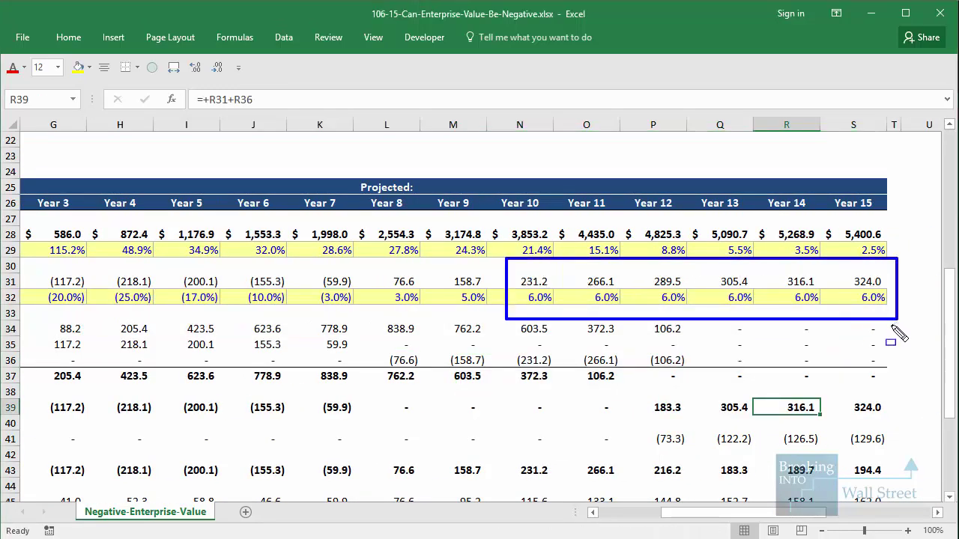
pyautogui.moveTo(761, 512); pyautogui.dragTo(633, 516)
pyautogui.click(387, 327)
pyautogui.scroll(-1, 392, 332)
pyautogui.hotkey('shift', 'space')
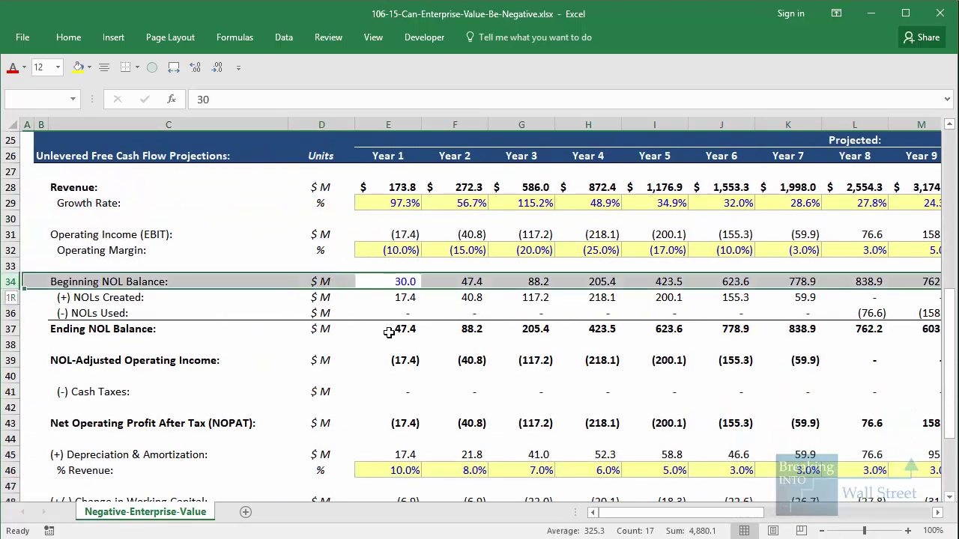
pyautogui.hotkey('shift', 'Down')
pyautogui.hotkey('shift', 'Down')
pyautogui.hotkey('shift', 'Down')
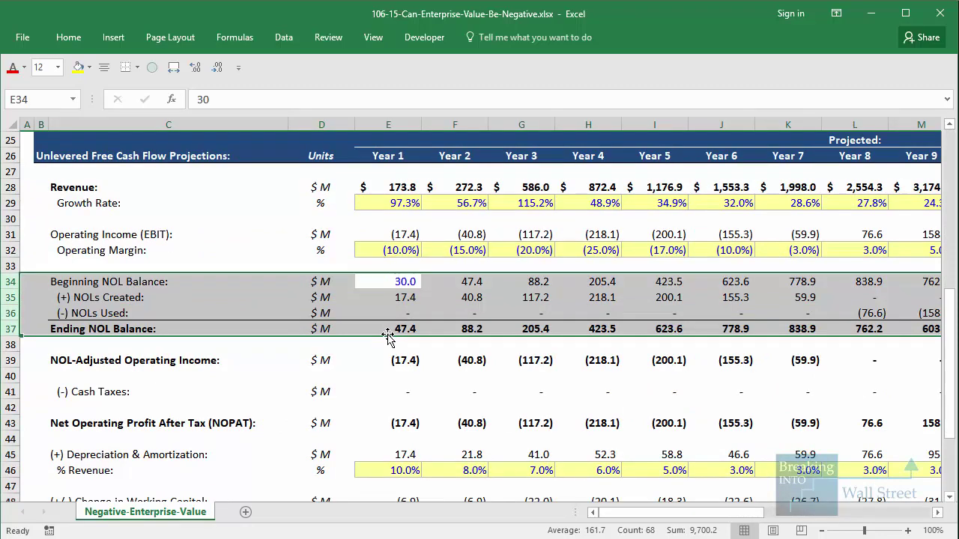
pyautogui.moveTo(390, 237); pyautogui.dragTo(824, 235)
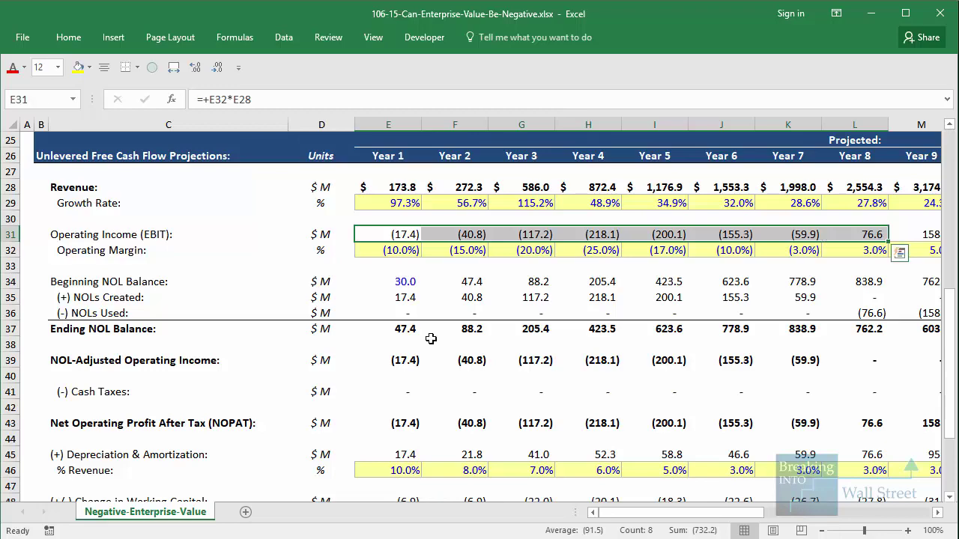
pyautogui.click(399, 364)
pyautogui.press('Right')
pyautogui.press('Right')
pyautogui.press('Right')
pyautogui.press('Right')
pyautogui.press('Right')
pyautogui.press('Right')
pyautogui.press('Right')
pyautogui.press('Right')
pyautogui.press('Right')
pyautogui.press('Right')
pyautogui.press('Right')
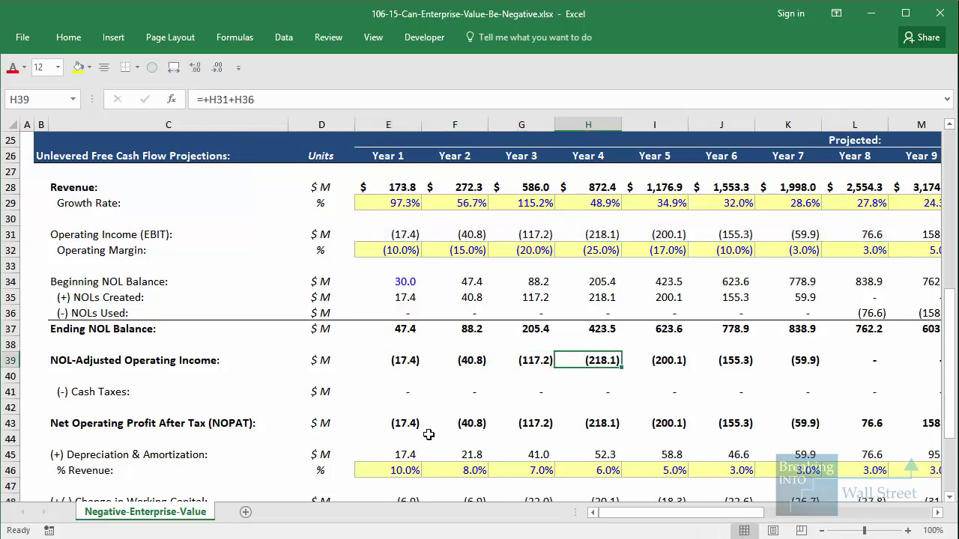
pyautogui.press('Right')
pyautogui.press('Right')
pyautogui.press('Right')
pyautogui.press('Right')
pyautogui.press('Right')
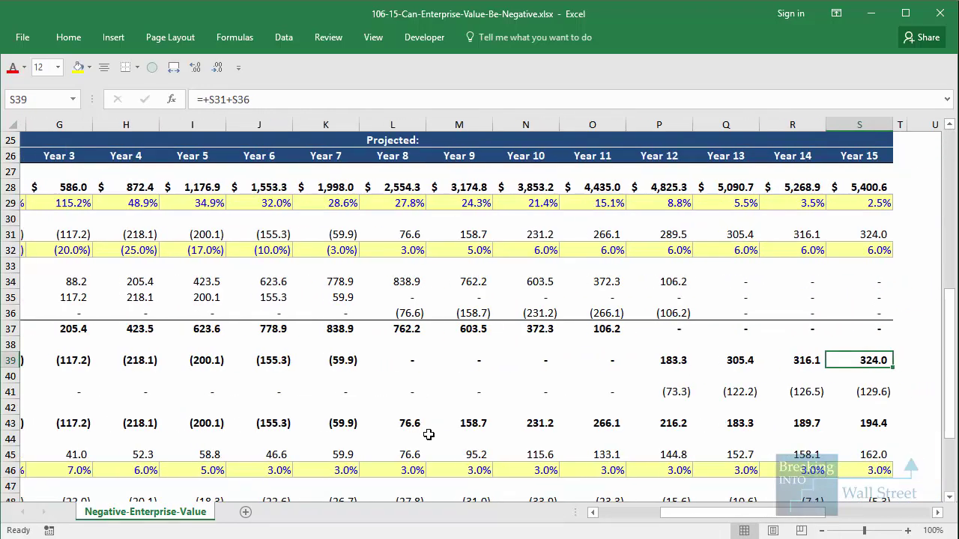
pyautogui.click(428, 434)
pyautogui.moveTo(300, 221)
pyautogui.mouseDown()
pyautogui.moveTo(589, 262)
pyautogui.moveTo(622, 247)
pyautogui.mouseUp()
pyautogui.moveTo(300, 262)
pyautogui.mouseDown()
pyautogui.moveTo(509, 360)
pyautogui.moveTo(623, 338)
pyautogui.mouseUp()
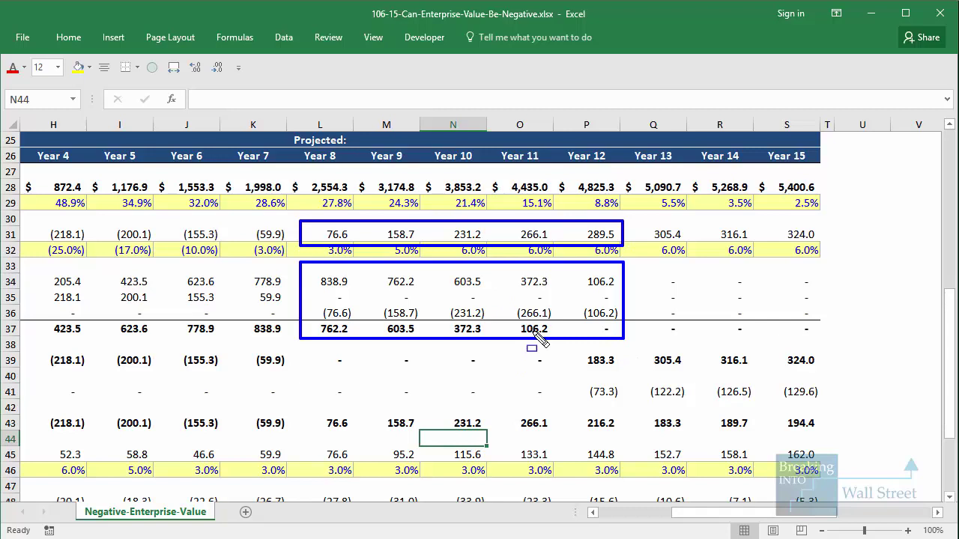
pyautogui.moveTo(313, 345)
pyautogui.mouseDown()
pyautogui.moveTo(609, 398)
pyautogui.moveTo(566, 371)
pyautogui.mouseUp()
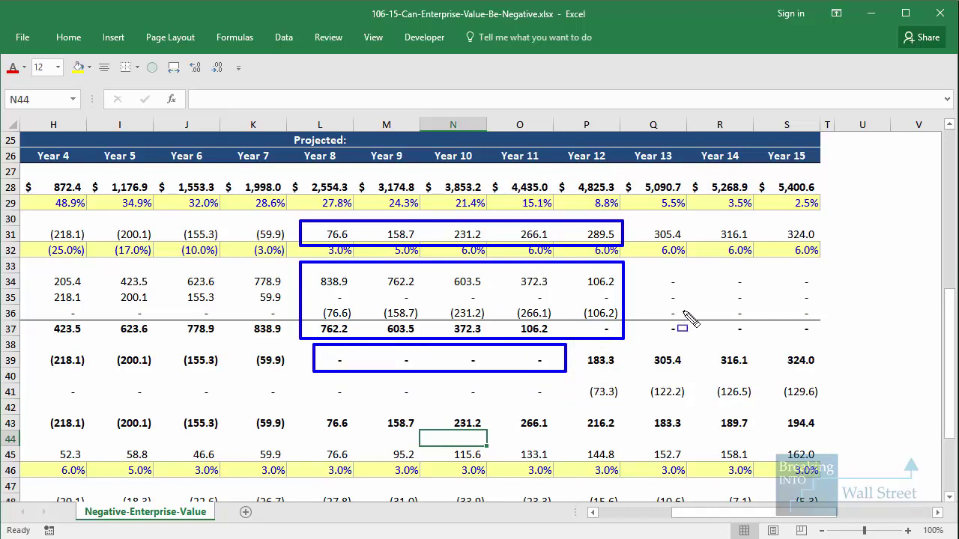
pyautogui.moveTo(540, 377)
pyautogui.mouseDown()
pyautogui.moveTo(796, 424)
pyautogui.moveTo(845, 427)
pyautogui.moveTo(848, 414)
pyautogui.mouseUp()
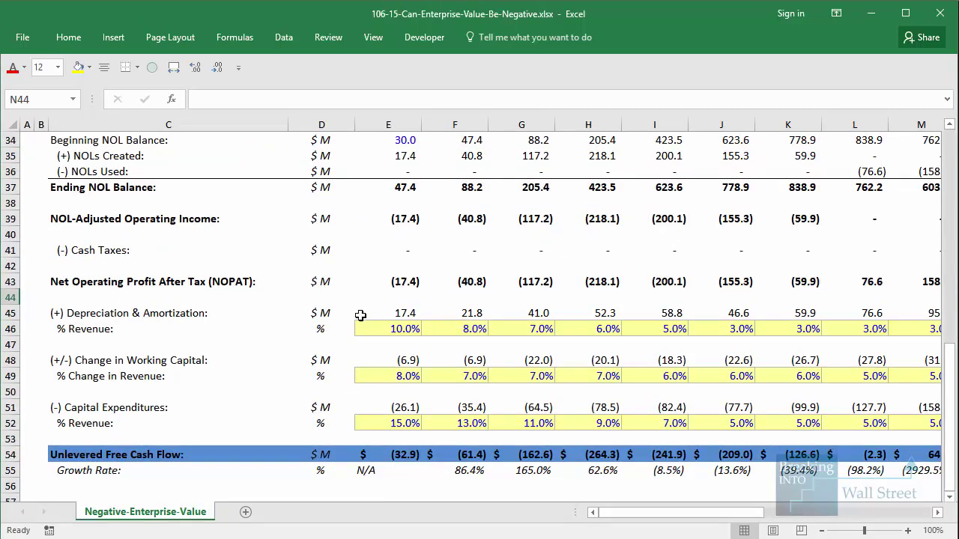
pyautogui.click(361, 315)
pyautogui.hotkey('ctrl', 'shift', 'Right')
pyautogui.hotkey('shift', 'space')
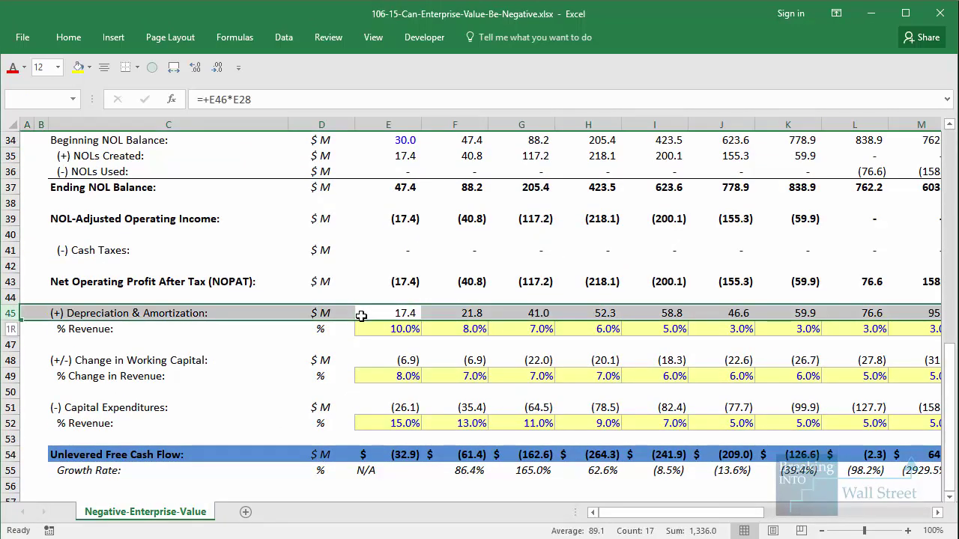
pyautogui.press('Down')
pyautogui.press('Down')
pyautogui.press('Down')
pyautogui.hotkey('shift', 'space')
pyautogui.press('Down')
pyautogui.press('Down')
pyautogui.press('Down')
pyautogui.hotkey('shift', 'space')
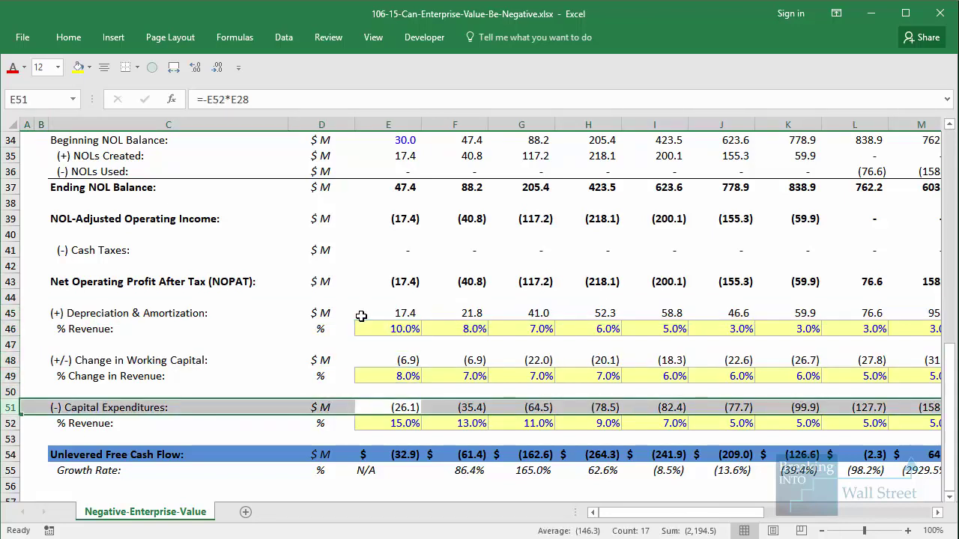
pyautogui.press('Down')
pyautogui.press('Down')
pyautogui.press('Down')
pyautogui.press('F2')
pyautogui.press('Escape')
pyautogui.press('Right')
pyautogui.press('Down')
pyautogui.press('Down')
pyautogui.press('Down')
pyautogui.press('Down')
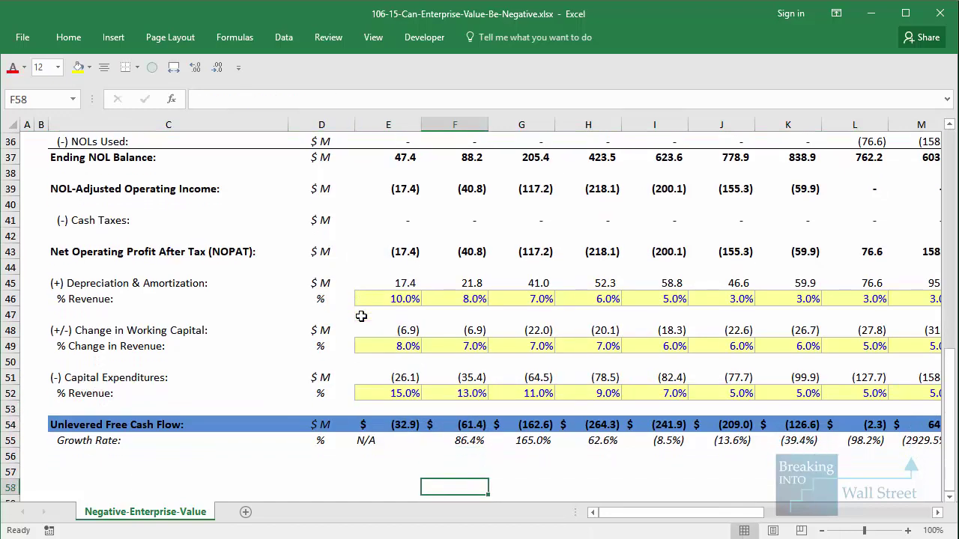
pyautogui.scroll(-1, 426, 434)
pyautogui.click(418, 487)
pyautogui.moveTo(348, 351); pyautogui.dragTo(825, 402)
pyautogui.press('Escape')
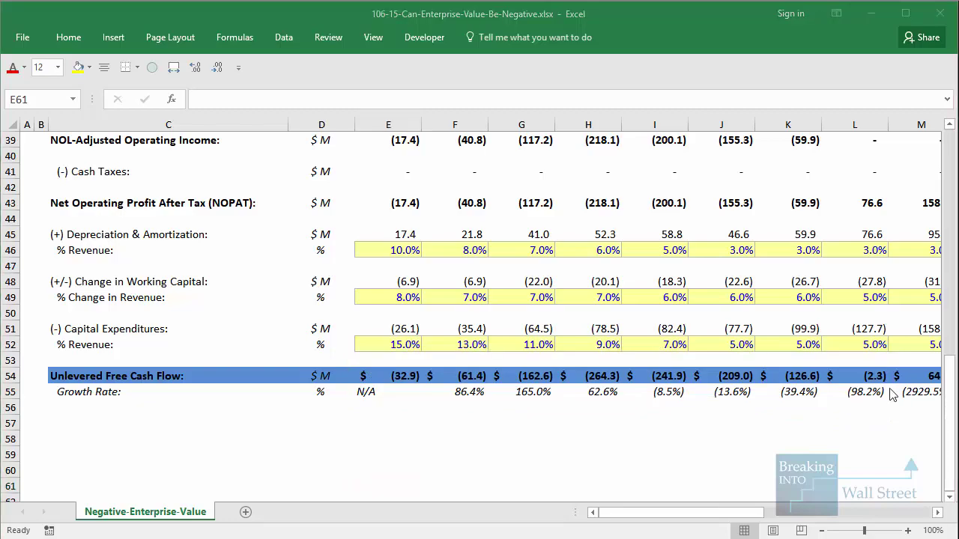
pyautogui.scroll(8, 888, 388)
pyautogui.scroll(-8, 861, 465)
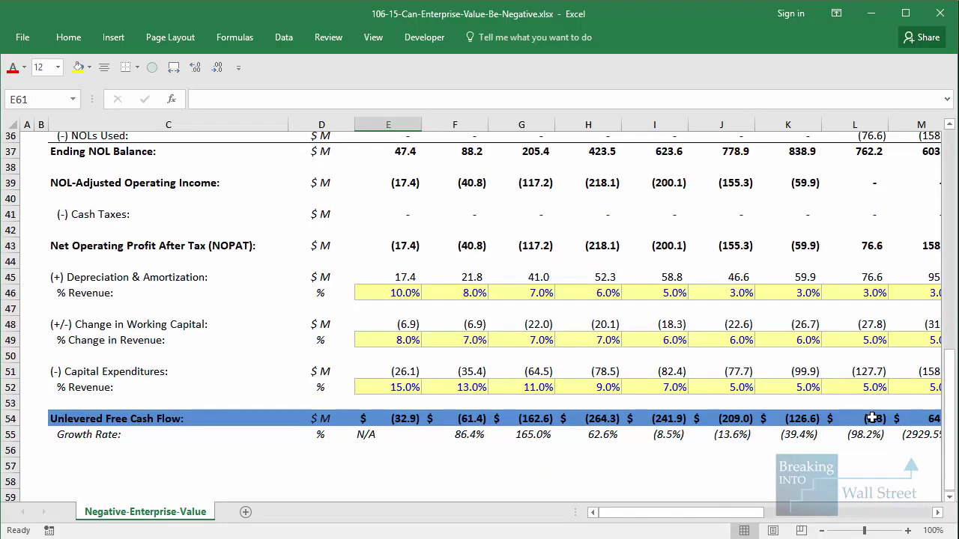
pyautogui.moveTo(762, 514); pyautogui.dragTo(838, 512)
pyautogui.hotkey('ctrl', '2')
pyautogui.moveTo(359, 358)
pyautogui.mouseDown()
pyautogui.moveTo(596, 402)
pyautogui.moveTo(845, 408)
pyautogui.mouseUp()
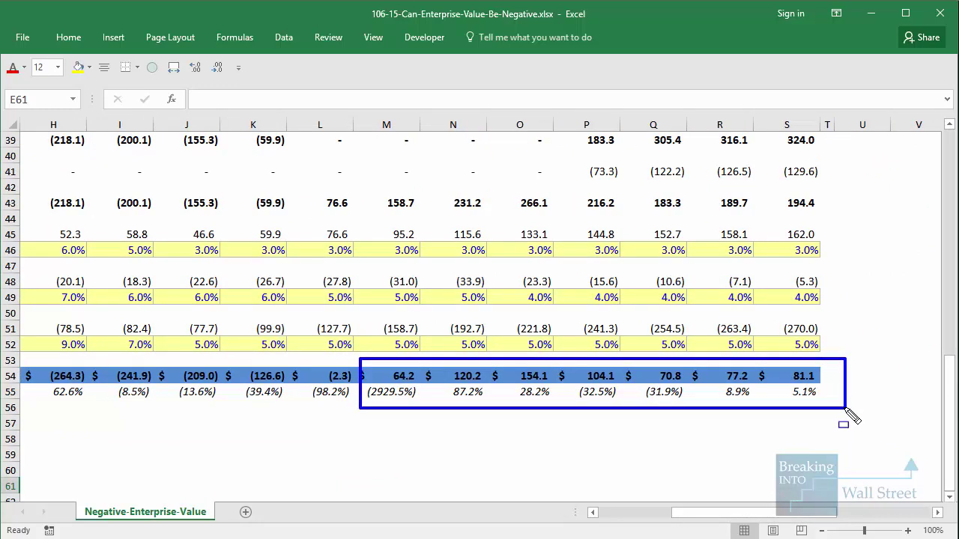
pyautogui.press('Escape')
pyautogui.scroll(4, 824, 412)
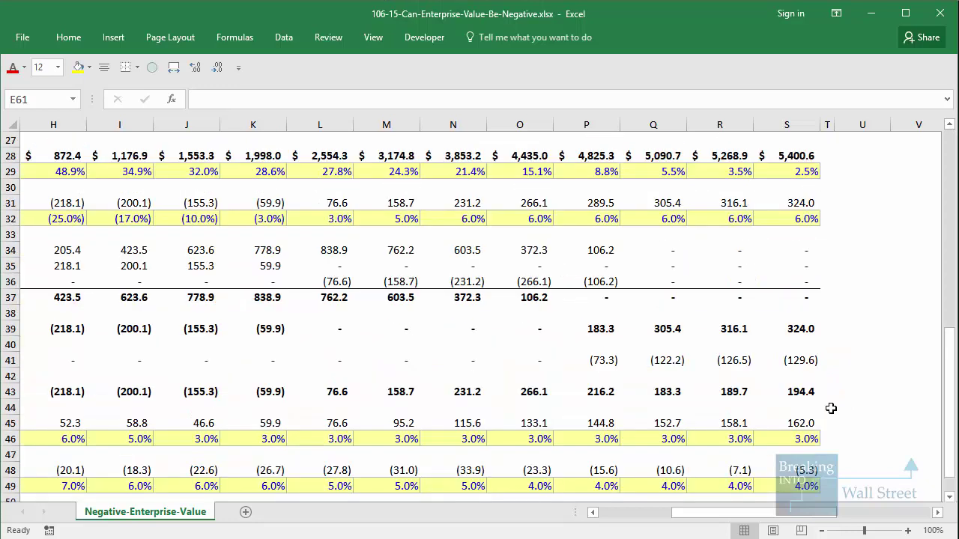
pyautogui.scroll(3, 830, 408)
pyautogui.moveTo(786, 235); pyautogui.dragTo(801, 419)
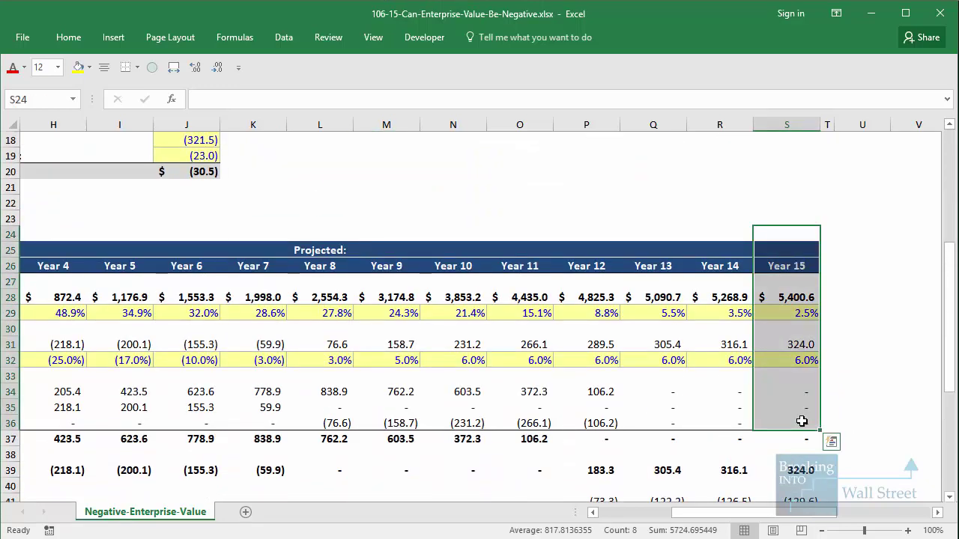
pyautogui.scroll(1, 801, 421)
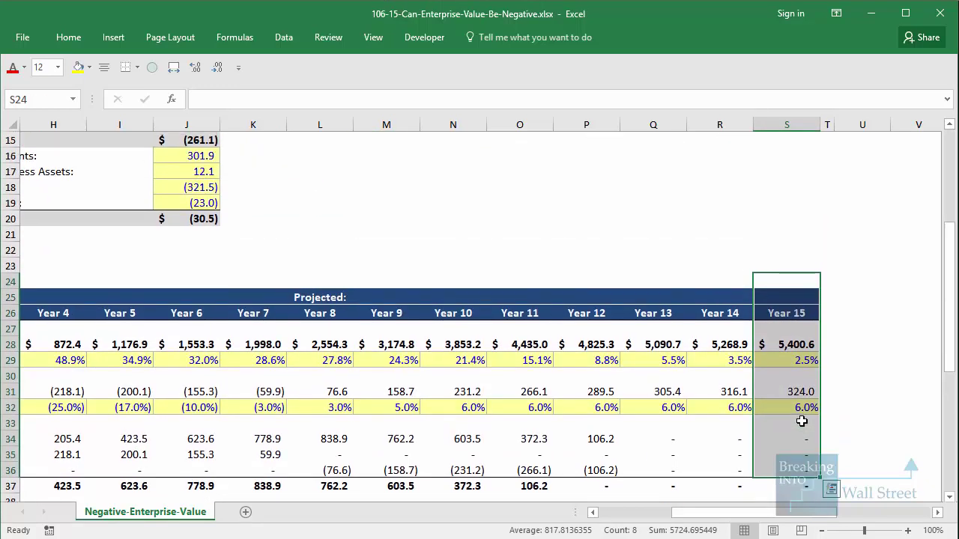
pyautogui.scroll(5, 801, 421)
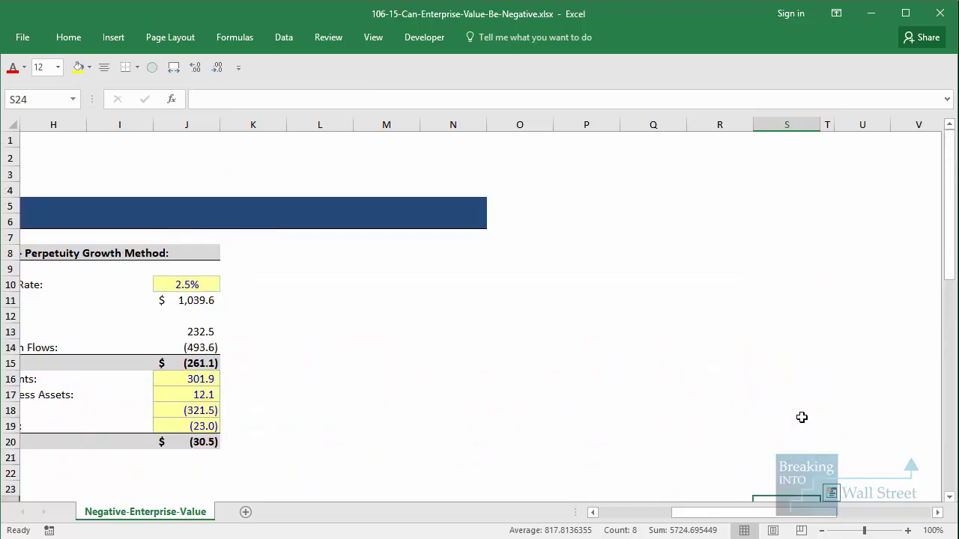
pyautogui.click(637, 513)
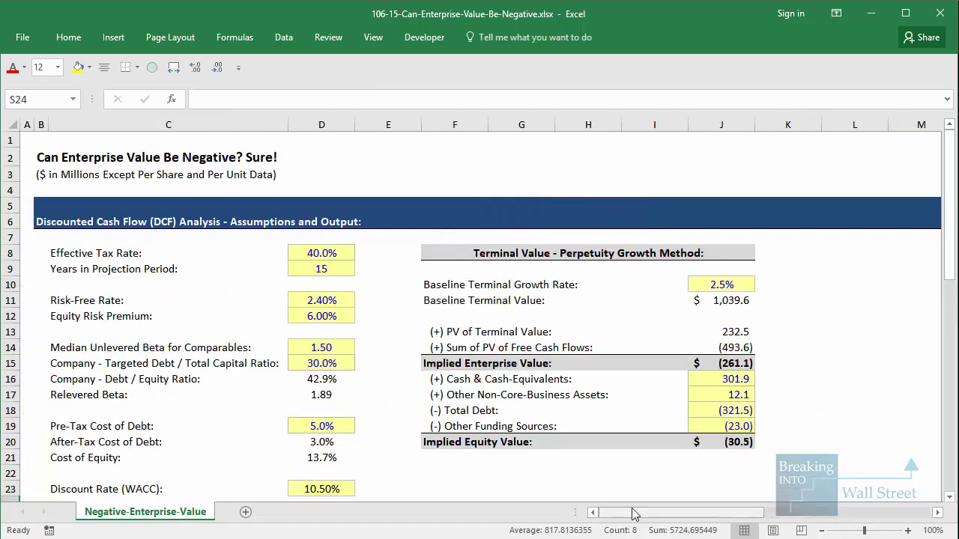
pyautogui.click(916, 443)
pyautogui.scroll(-1, 916, 447)
pyautogui.click(431, 437)
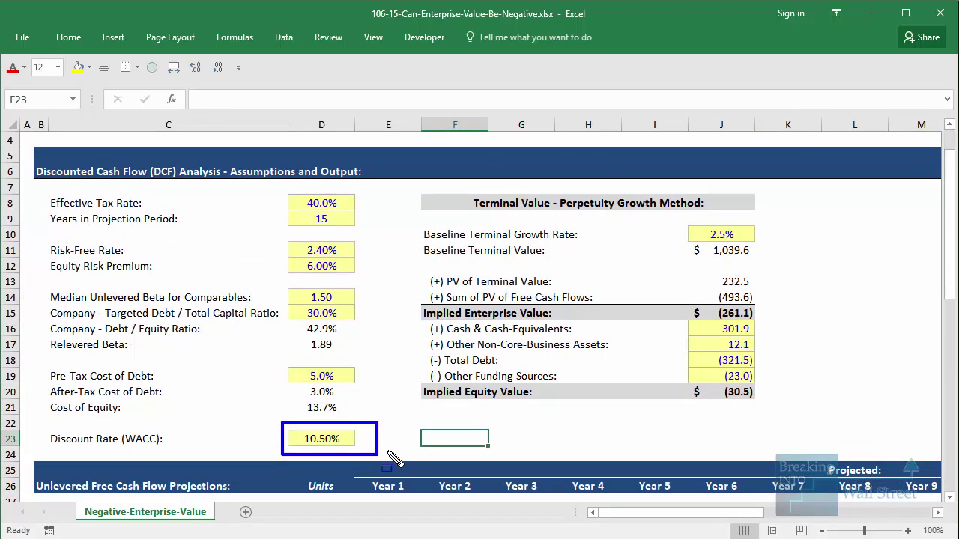
pyautogui.moveTo(672, 223); pyautogui.dragTo(774, 246)
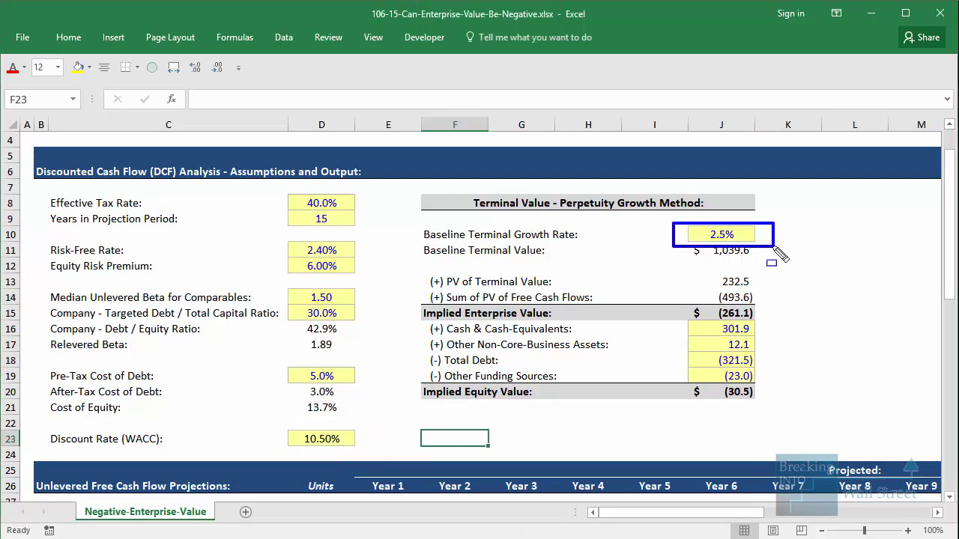
pyautogui.moveTo(414, 296)
pyautogui.mouseDown()
pyautogui.moveTo(734, 317)
pyautogui.moveTo(776, 329)
pyautogui.mouseUp()
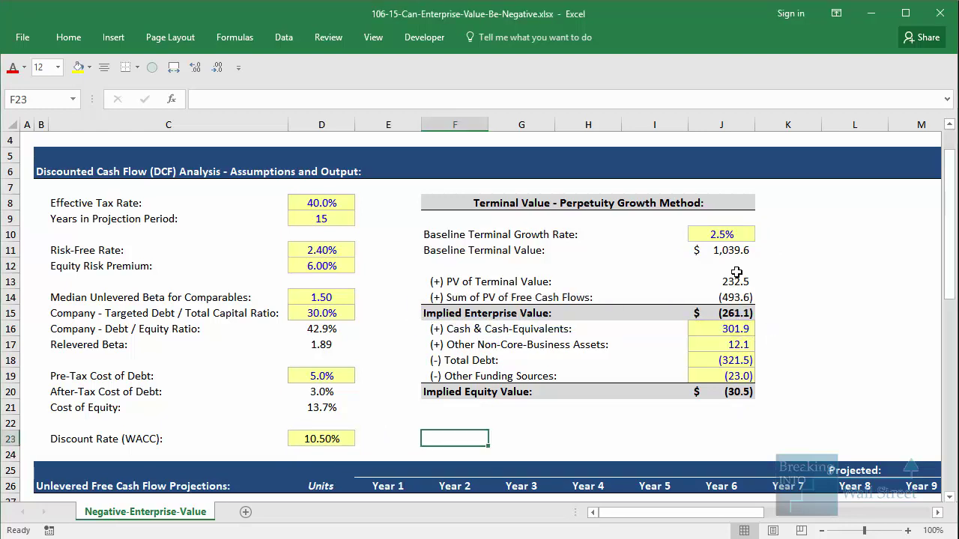
pyautogui.doubleClick(723, 253)
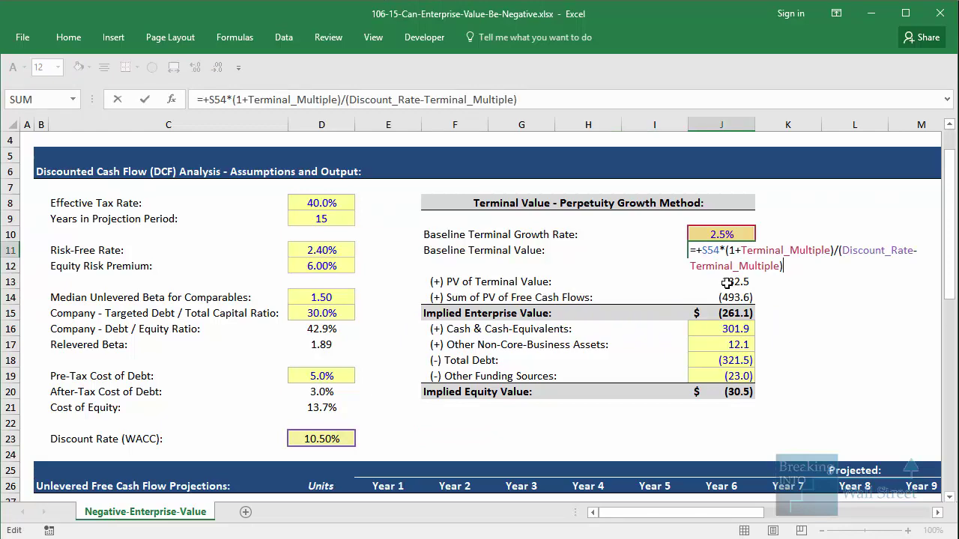
pyautogui.scroll(-6, 726, 282)
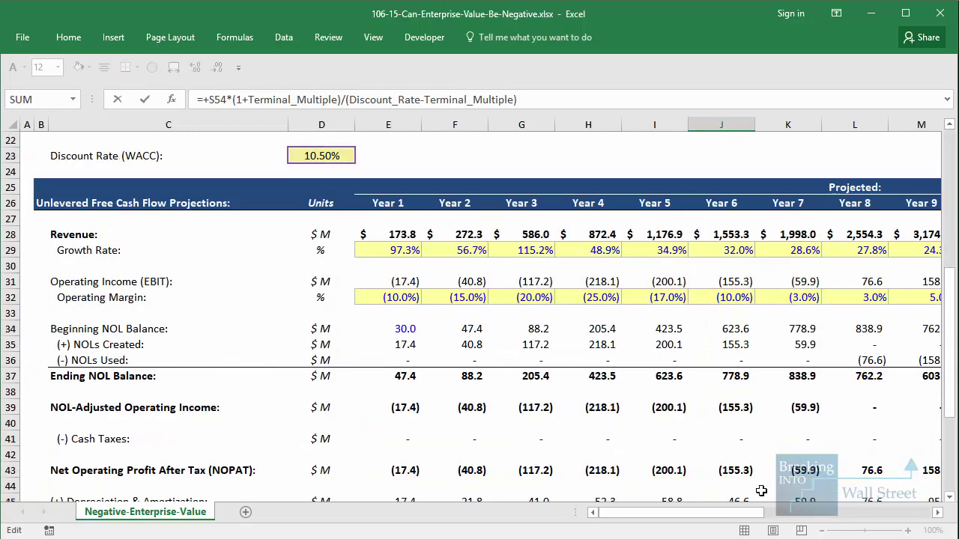
pyautogui.moveTo(757, 513); pyautogui.dragTo(862, 525)
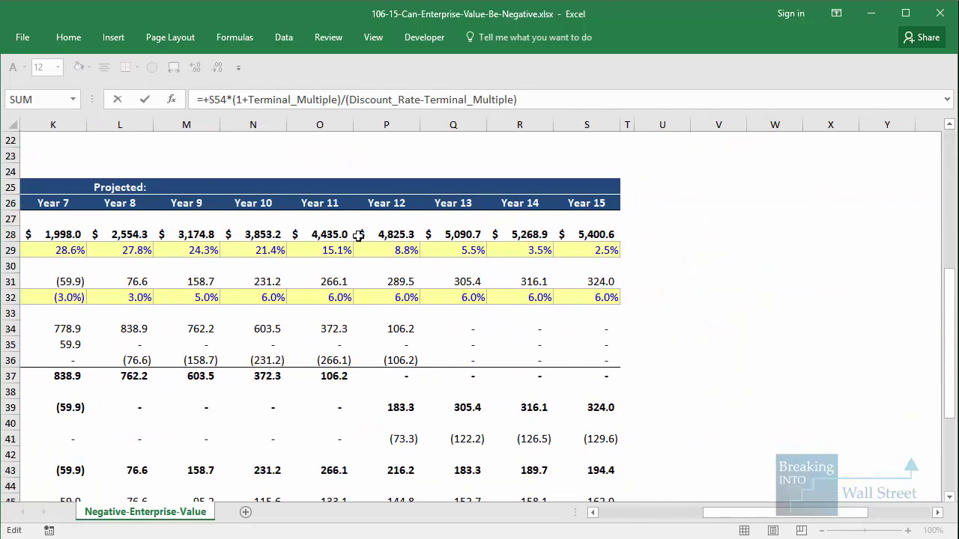
pyautogui.scroll(-6, 554, 334)
pyautogui.scroll(12, 555, 334)
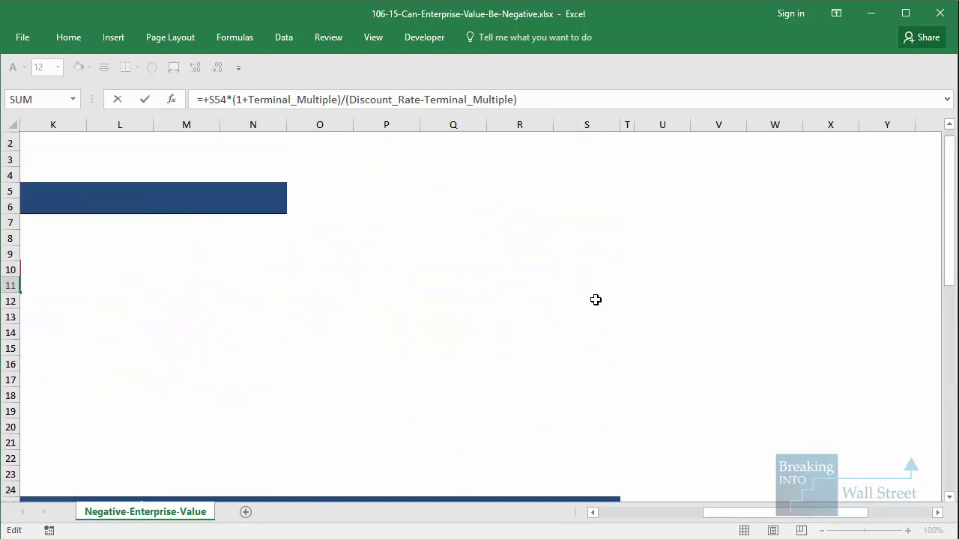
pyautogui.press('Escape')
pyautogui.moveTo(726, 513); pyautogui.dragTo(644, 516)
pyautogui.press('F2')
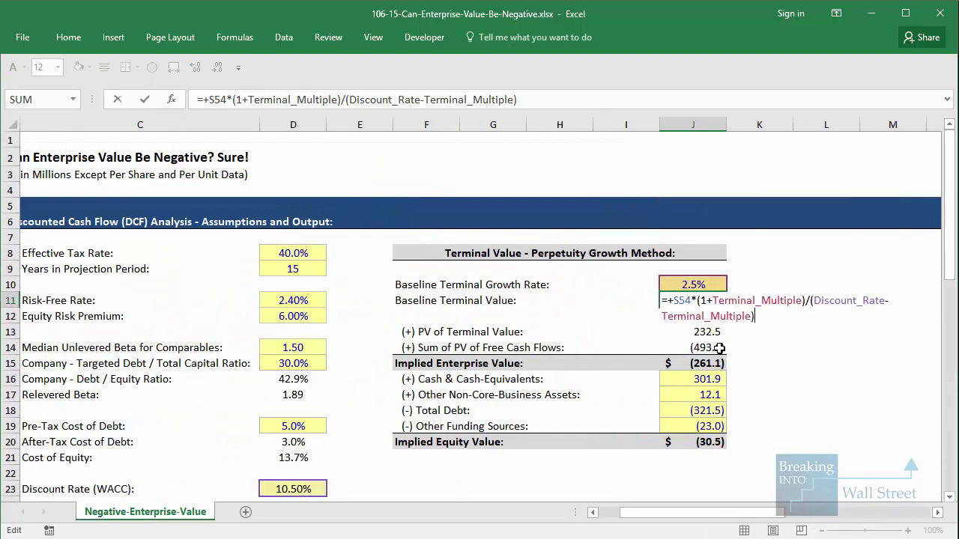
pyautogui.press('Escape')
pyautogui.press('Down')
pyautogui.press('Down')
pyautogui.press('F2')
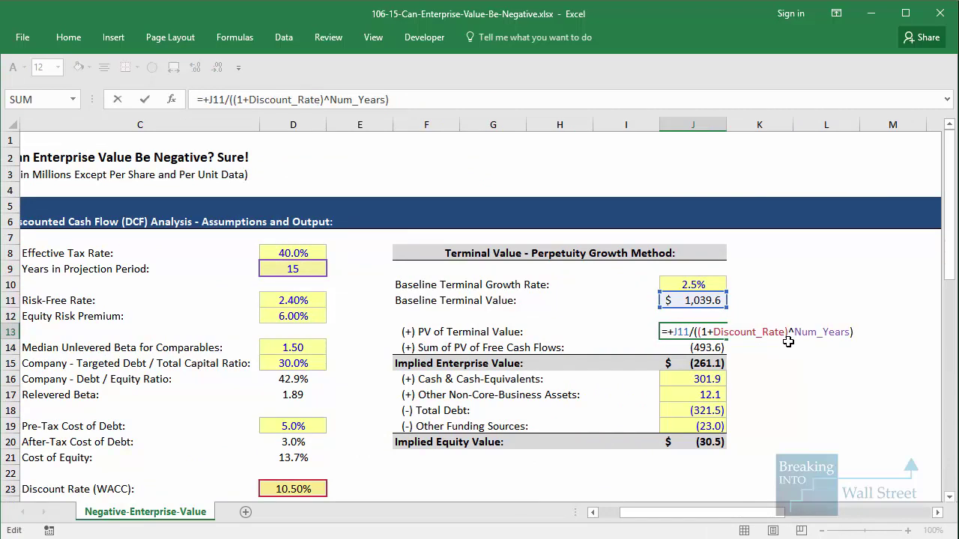
pyautogui.scroll(-1, 784, 373)
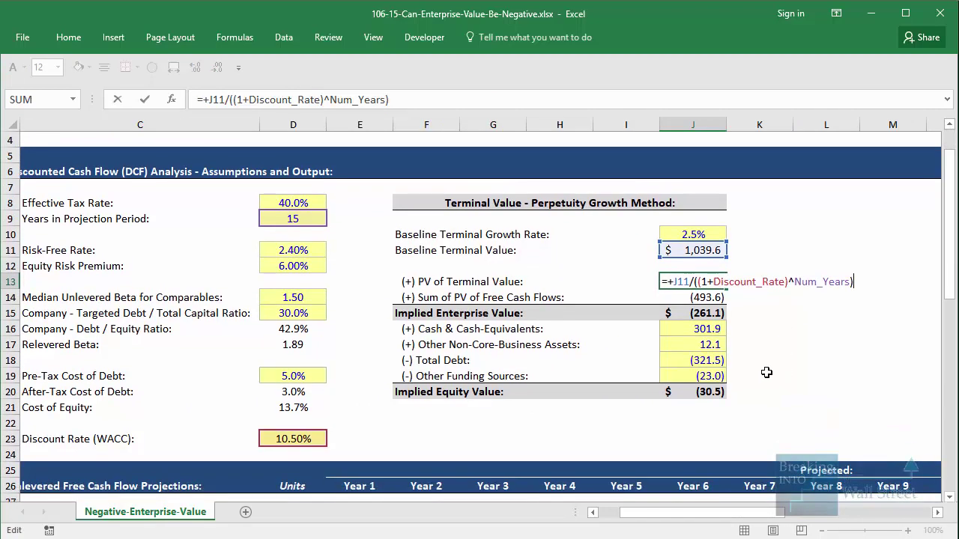
pyautogui.press('Escape')
pyautogui.press('Down')
pyautogui.press('F2')
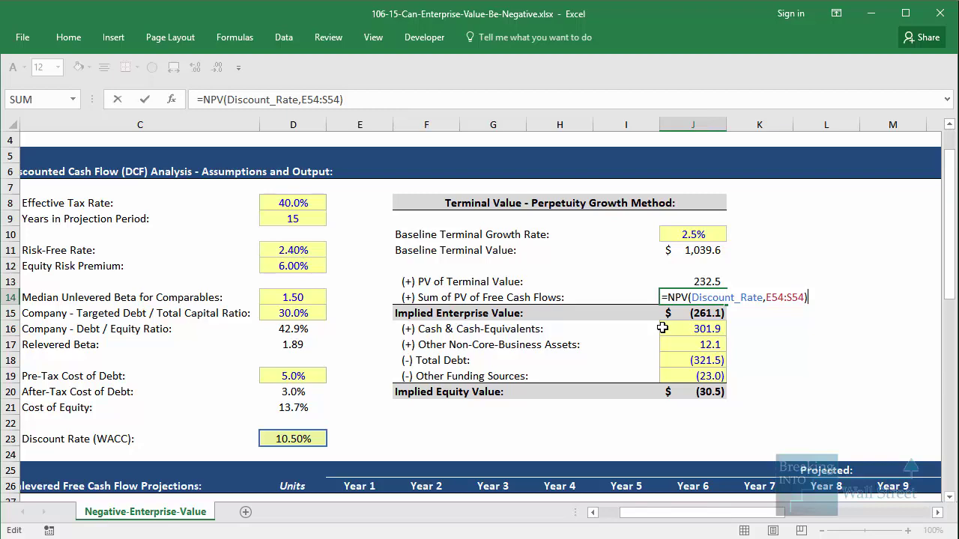
pyautogui.scroll(-12, 662, 328)
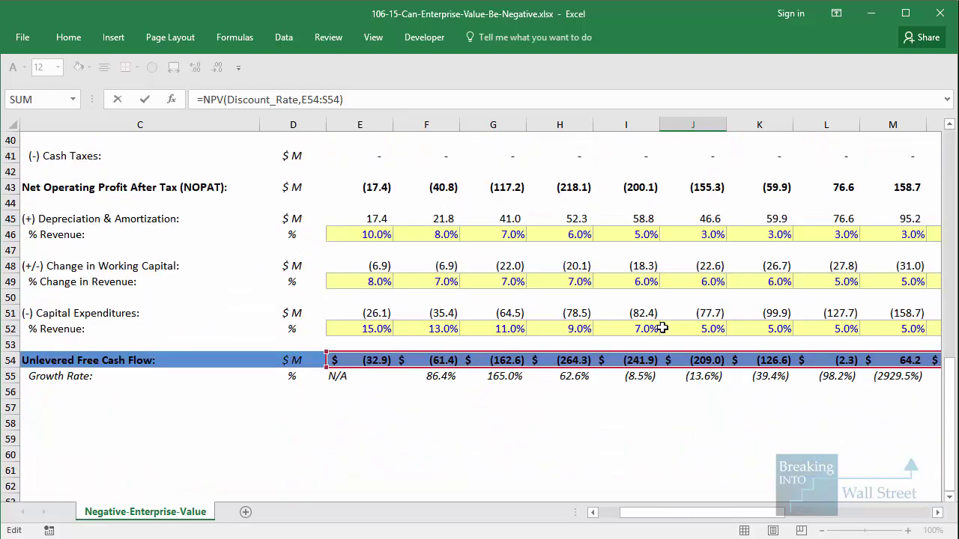
pyautogui.moveTo(327, 345); pyautogui.dragTo(880, 382)
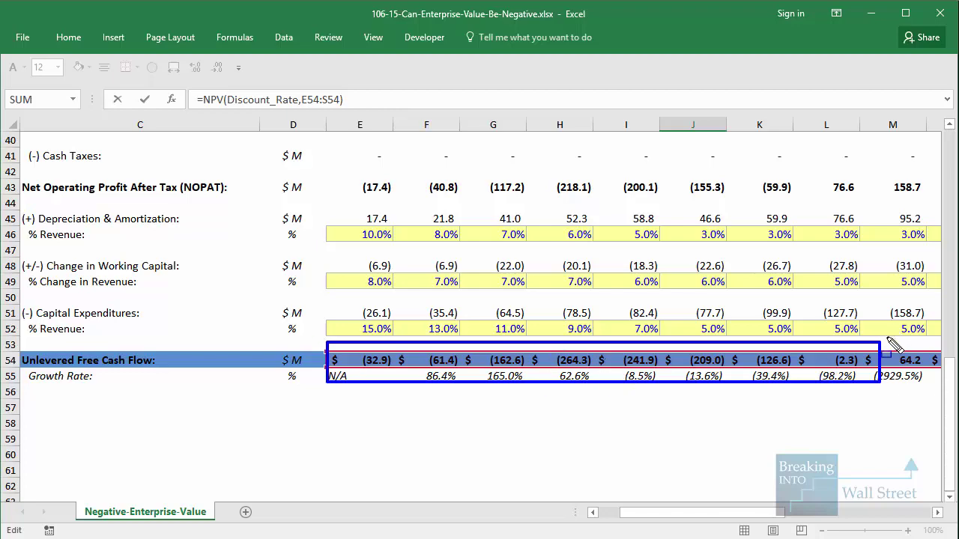
pyautogui.press('Escape')
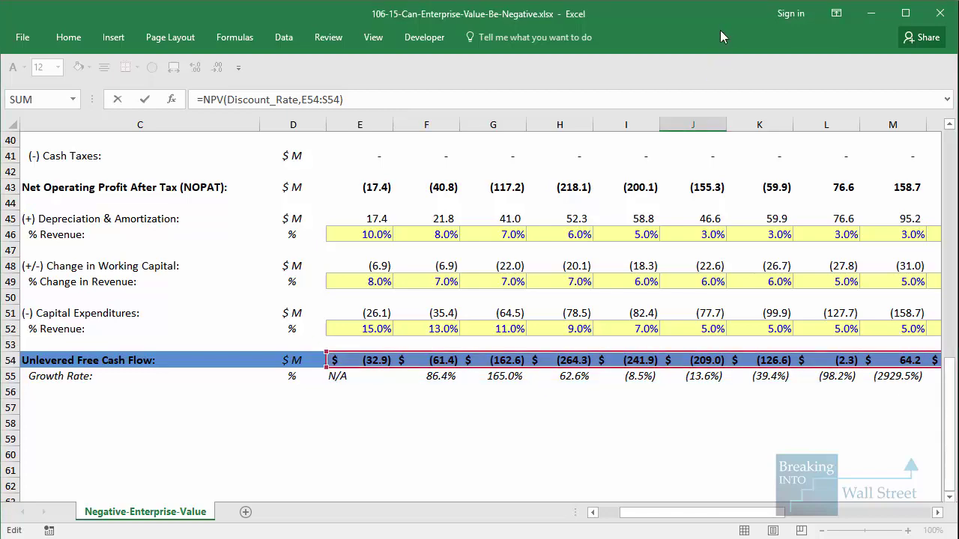
pyautogui.press('Escape')
pyautogui.click(706, 364)
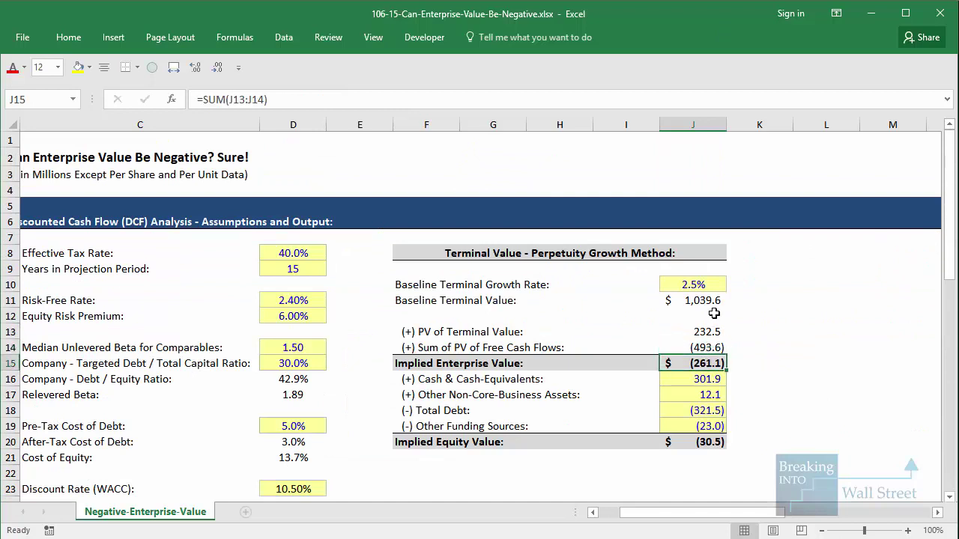
pyautogui.press('F2')
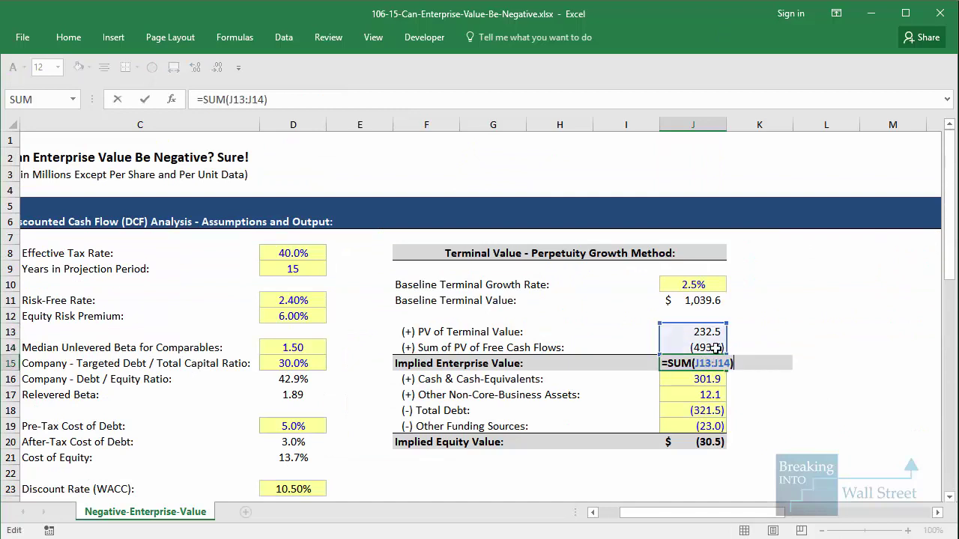
pyautogui.press('Escape')
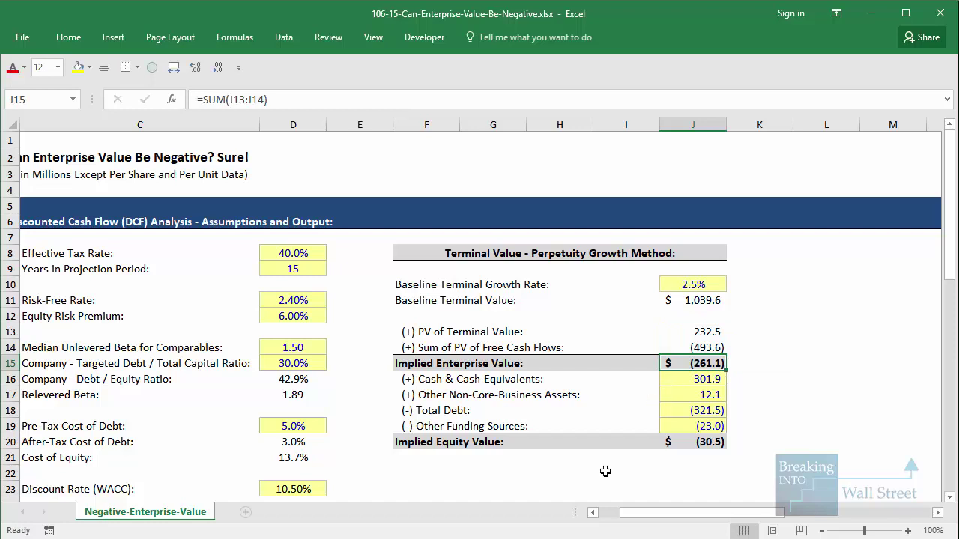
pyautogui.doubleClick(689, 348)
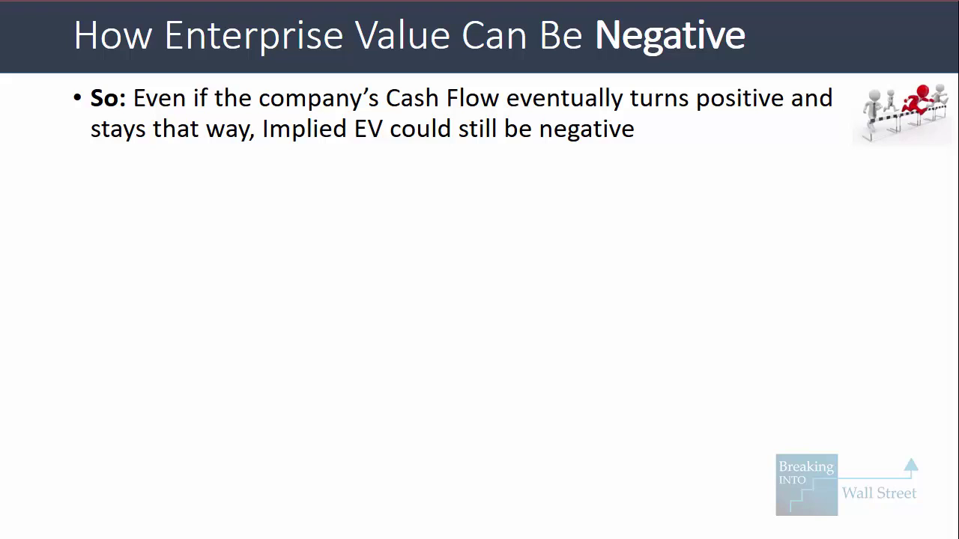
# Step: Bring in the Why, Or and Real Life bullets, marking up the Or point on permanently negative cash flow
pyautogui.press('Right')
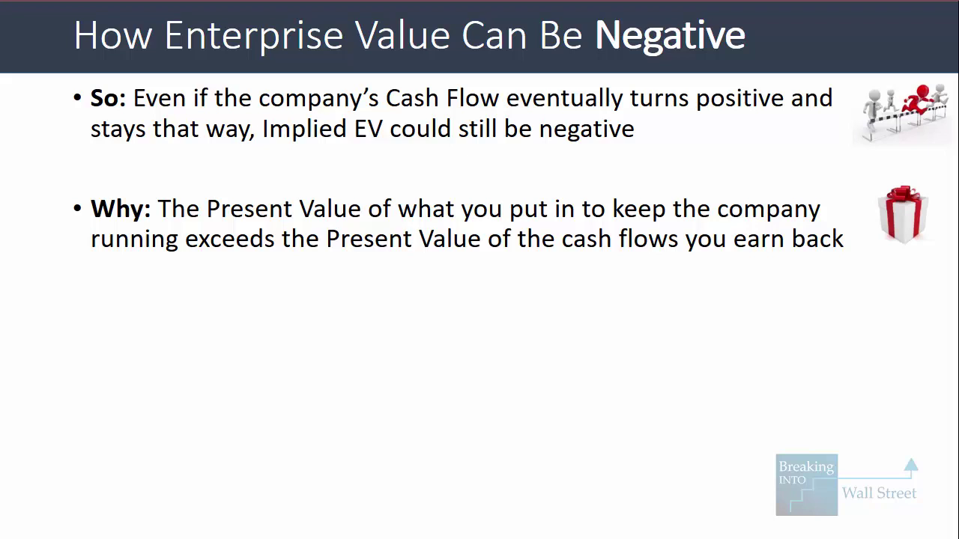
pyautogui.press('Right')
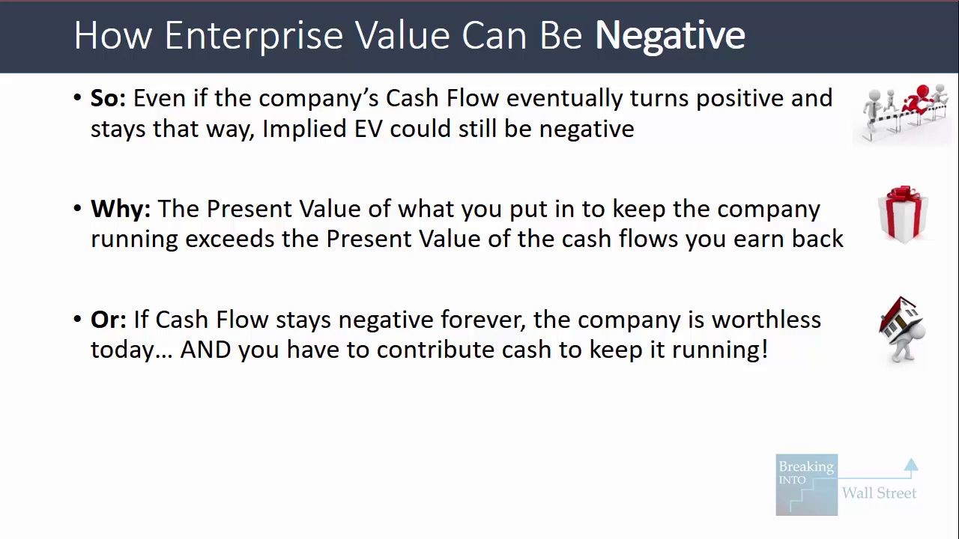
pyautogui.moveTo(87, 300); pyautogui.dragTo(843, 367)
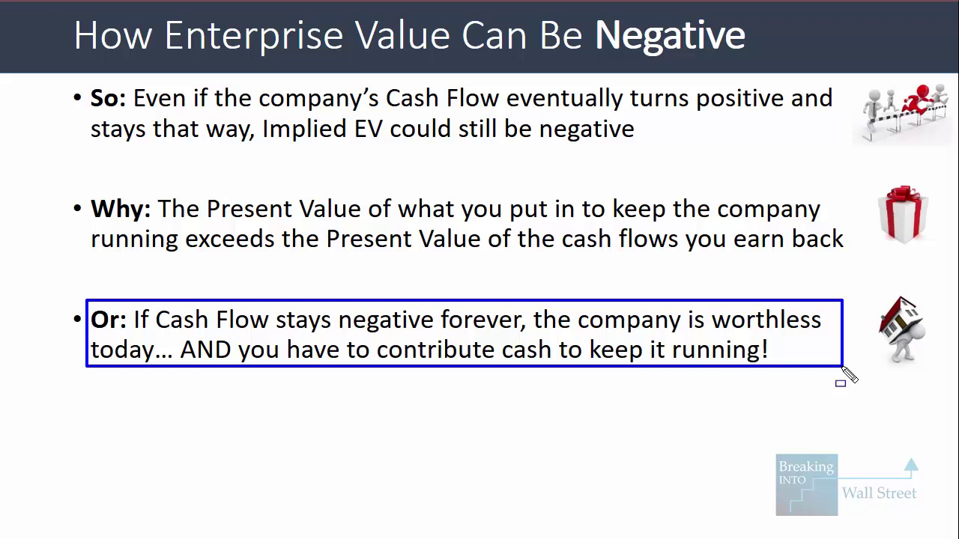
pyautogui.press('Right')
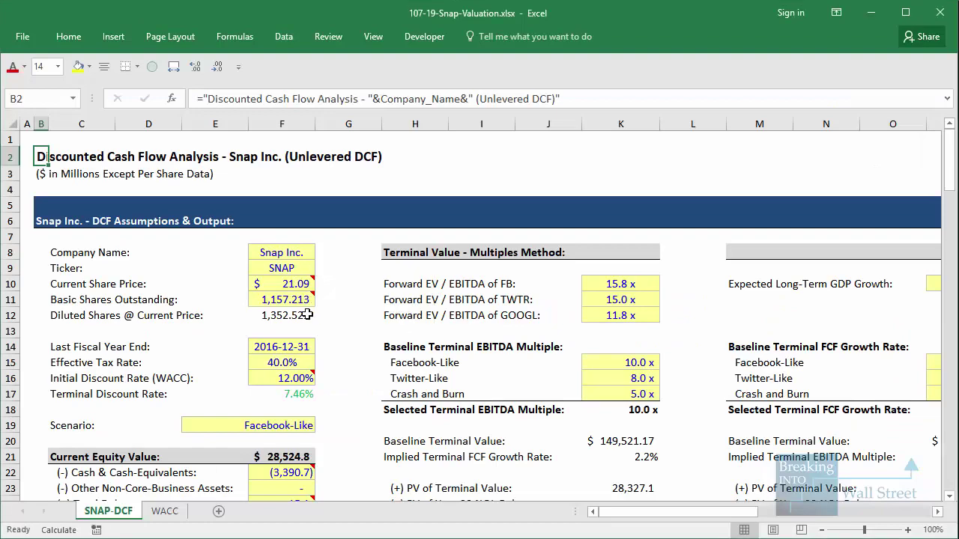
pyautogui.scroll(-4, 303, 300)
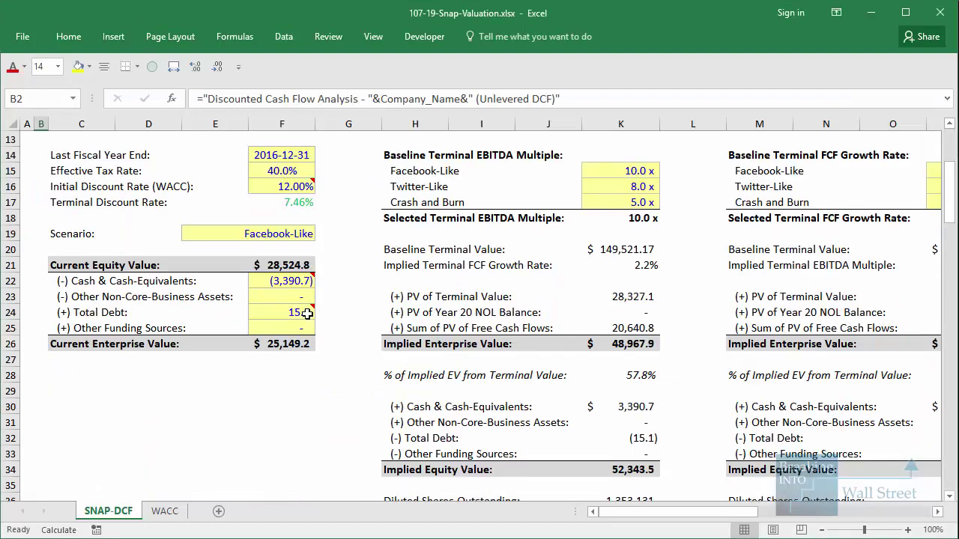
pyautogui.scroll(-17, 307, 314)
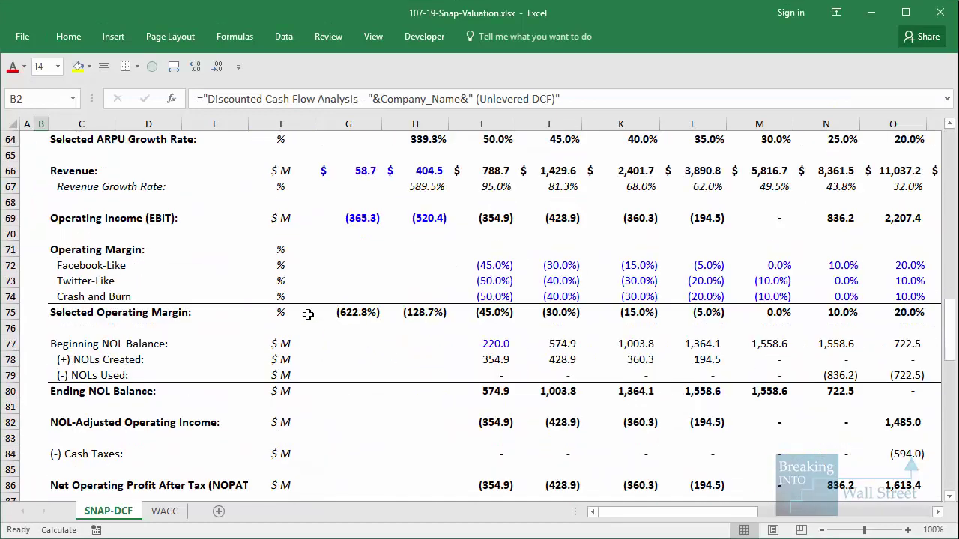
pyautogui.moveTo(457, 267); pyautogui.dragTo(542, 384)
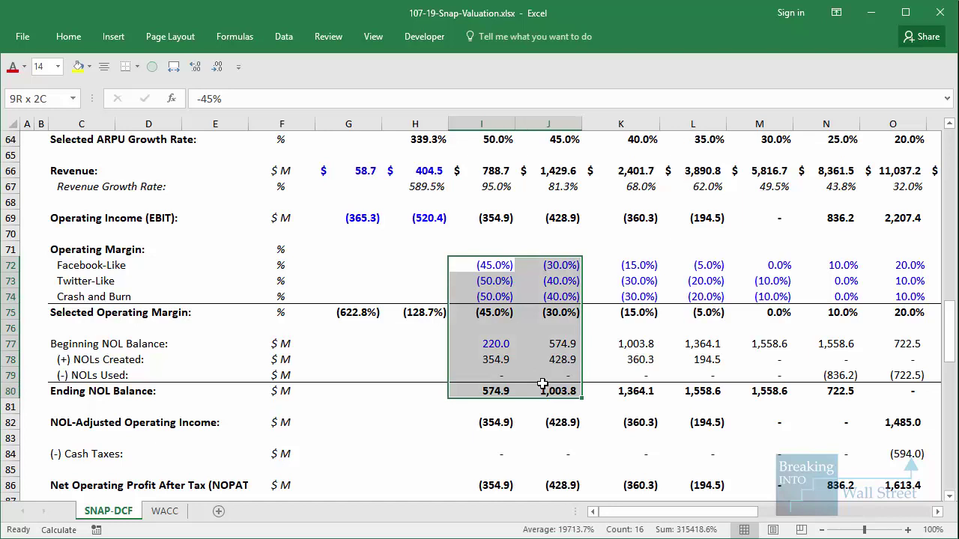
pyautogui.click(545, 385)
pyautogui.scroll(-1, 525, 405)
pyautogui.click(505, 436)
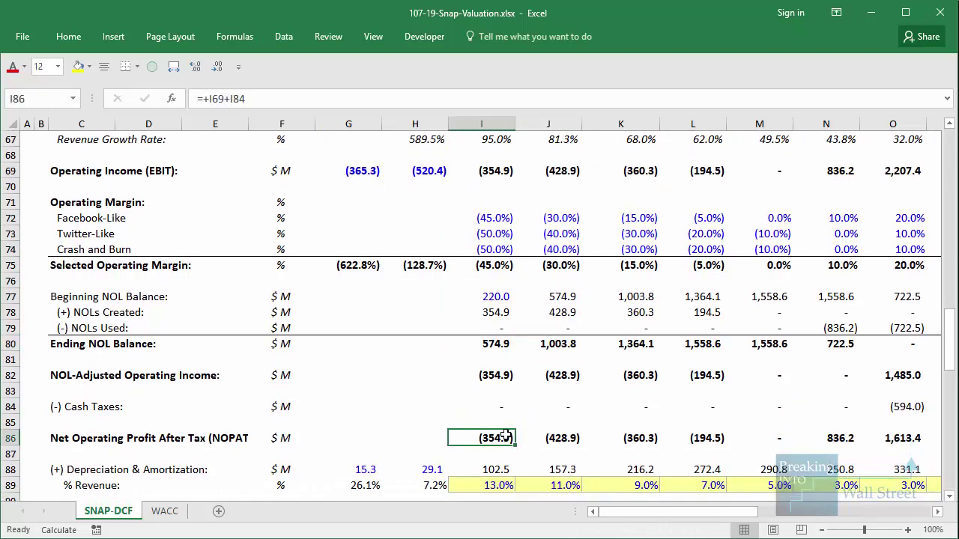
pyautogui.moveTo(471, 360); pyautogui.dragTo(846, 392)
pyautogui.click(920, 407)
pyautogui.moveTo(921, 406); pyautogui.dragTo(826, 407)
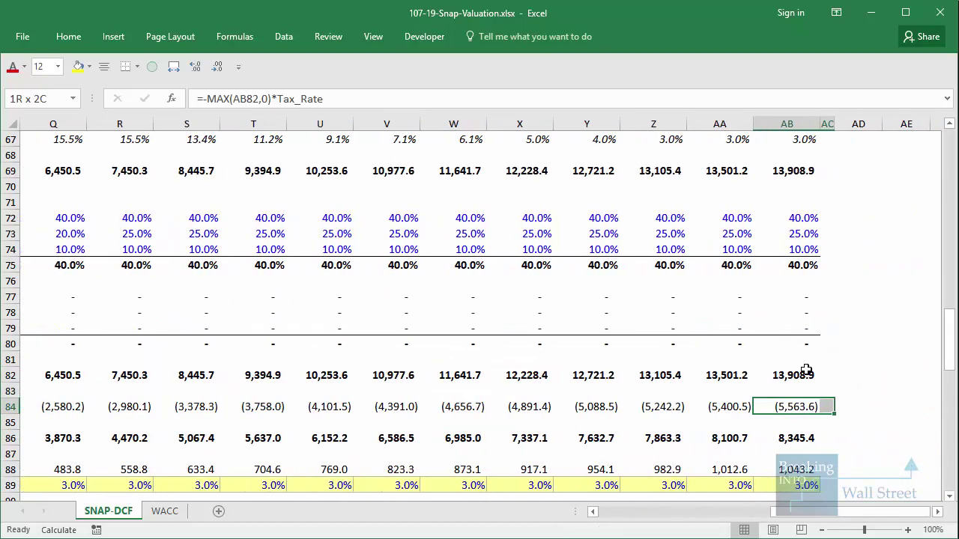
pyautogui.click(806, 370)
pyautogui.scroll(10, 809, 373)
pyautogui.moveTo(883, 512); pyautogui.dragTo(674, 519)
pyautogui.scroll(11, 637, 519)
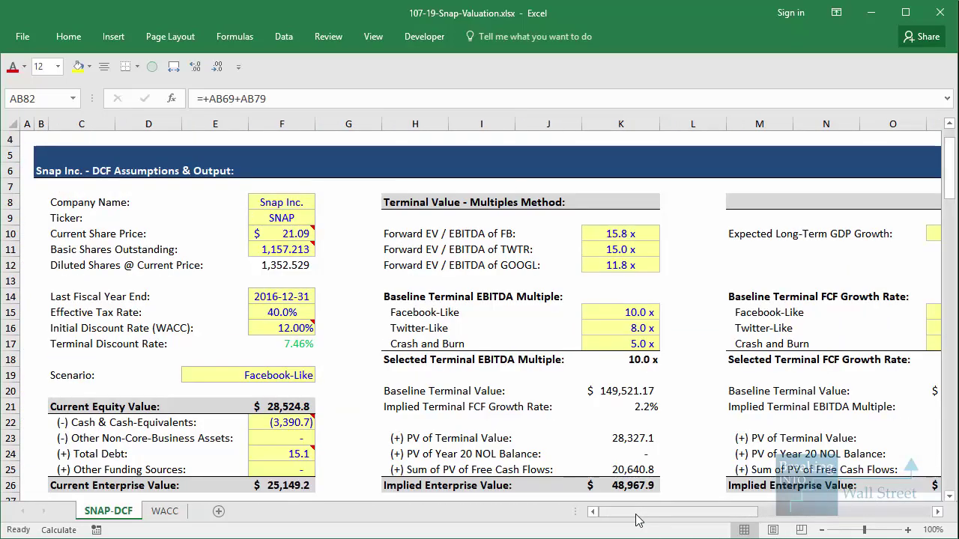
pyautogui.scroll(1, 638, 519)
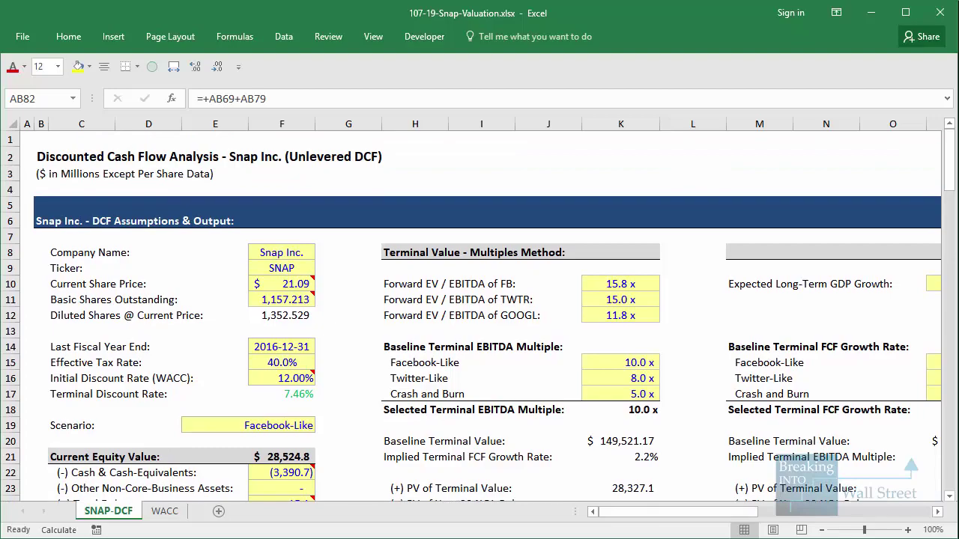